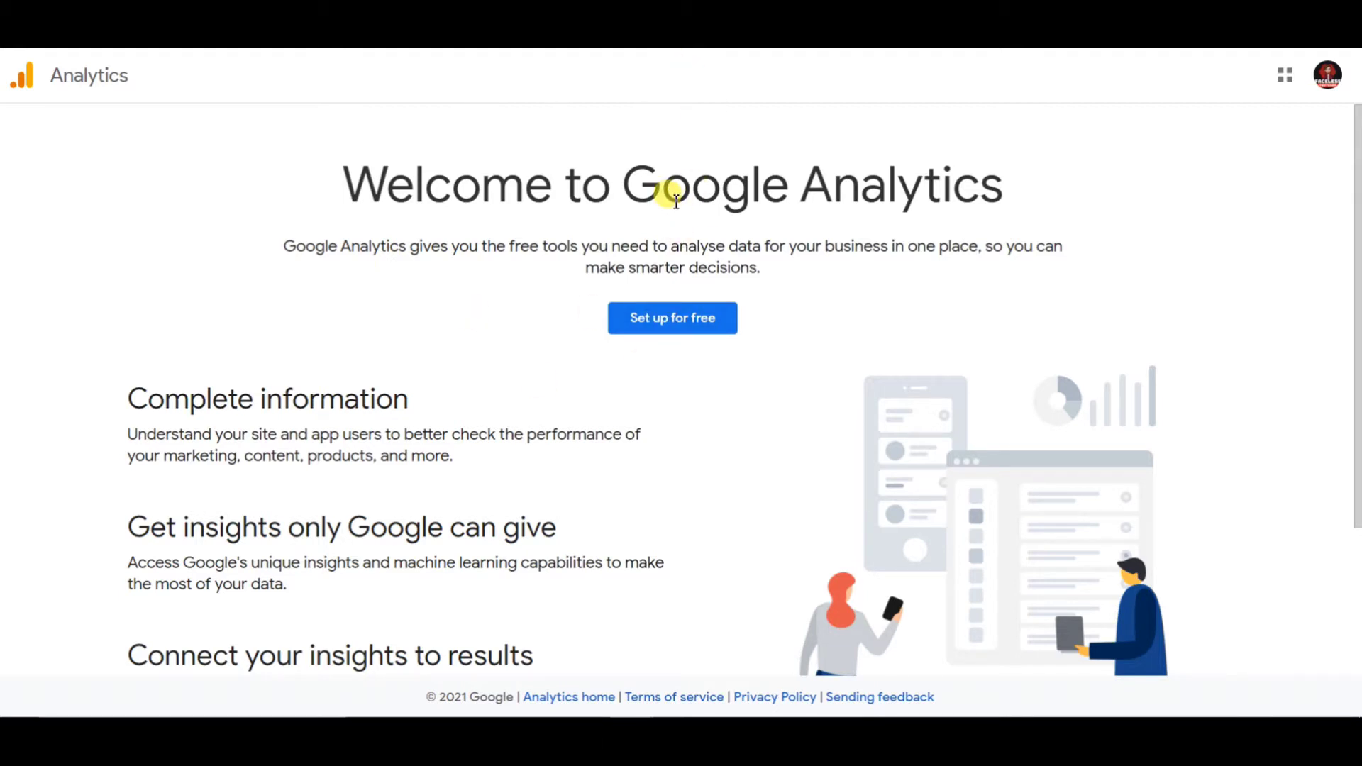
Step: Start a free account named 'redbubbel web', leaving all four data sharing options checked
left_click(658, 327)
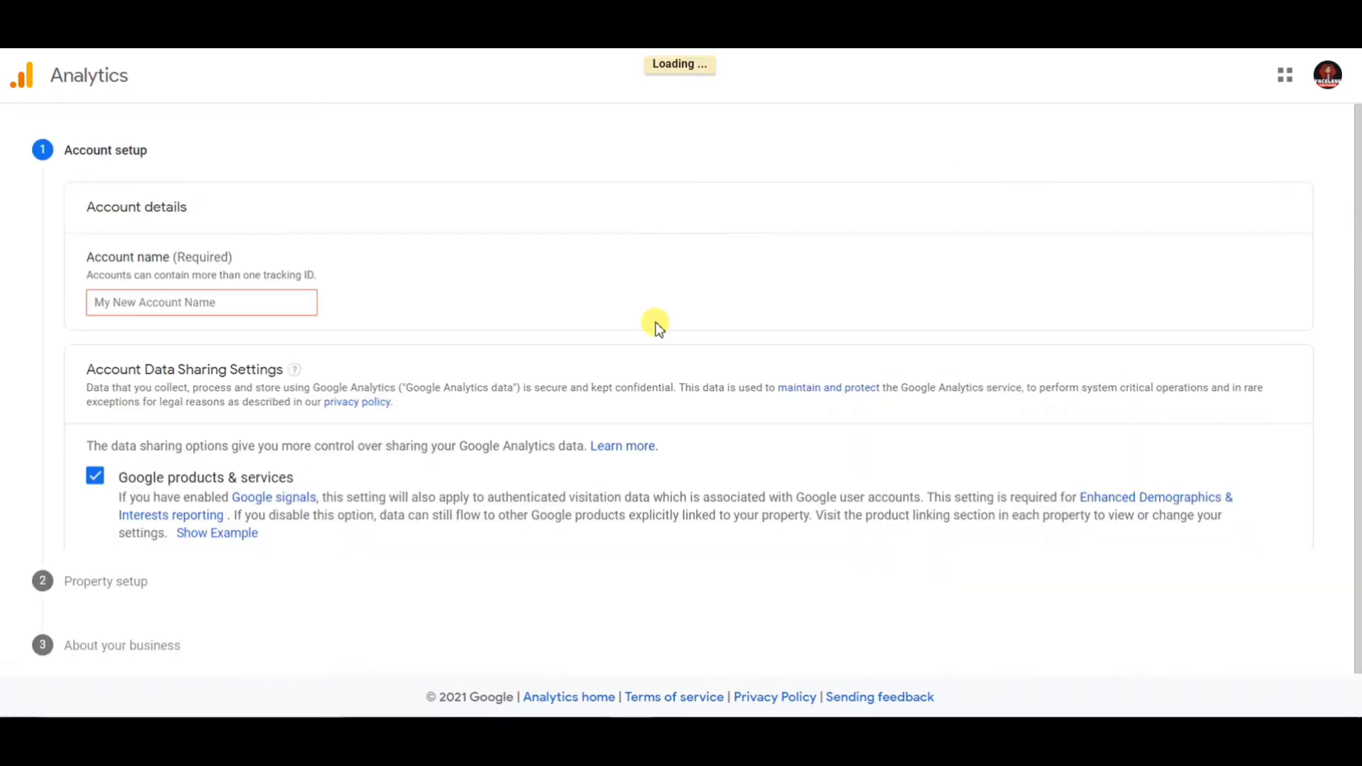
left_click(282, 298)
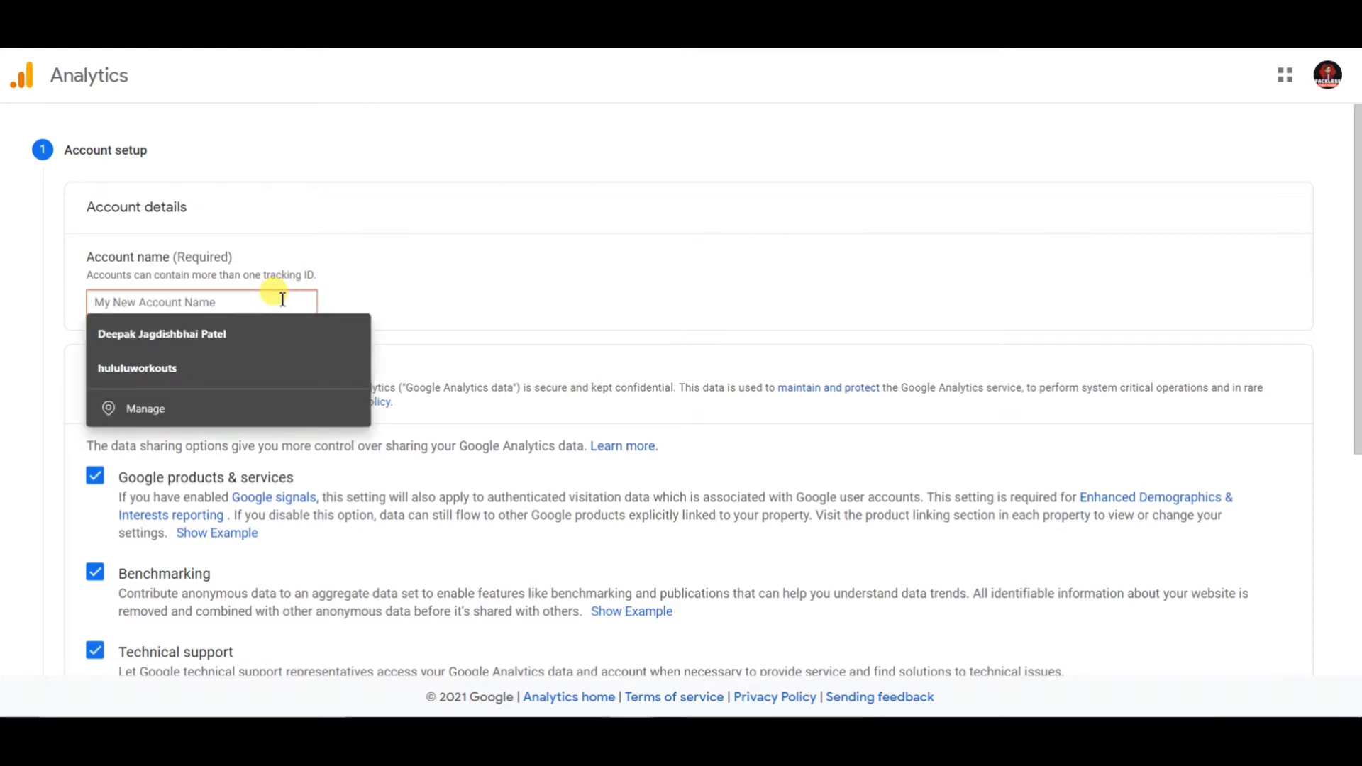
type("red")
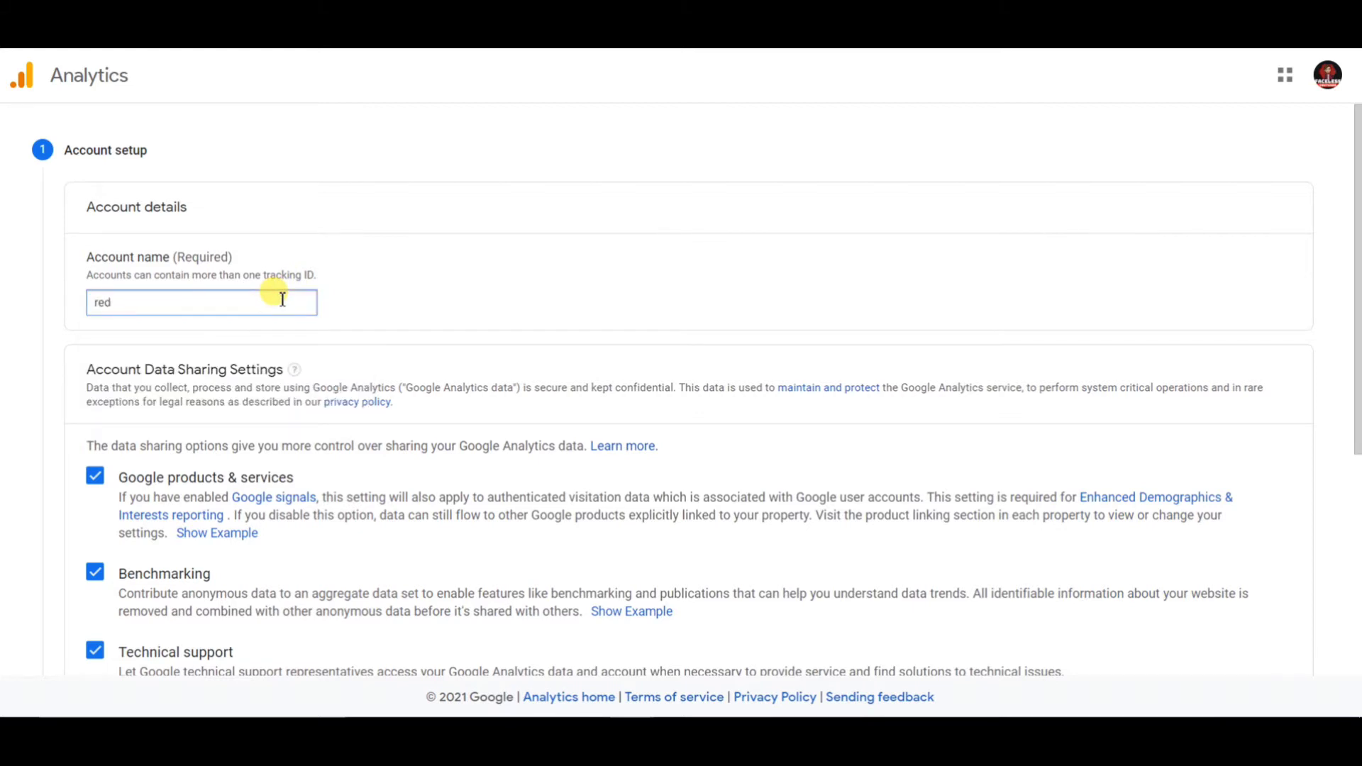
type("bubbel web")
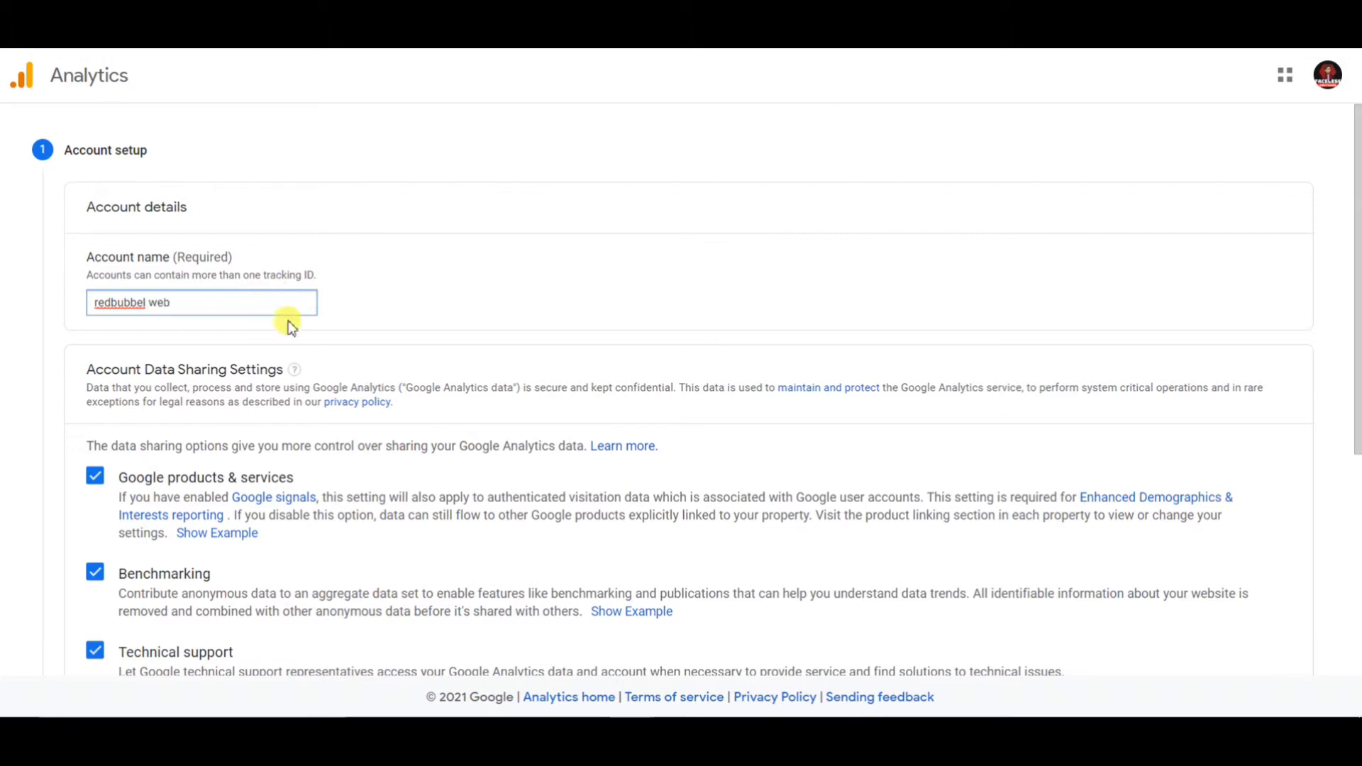
scroll(288, 323, "down", 1)
scroll(289, 323, "down", 3)
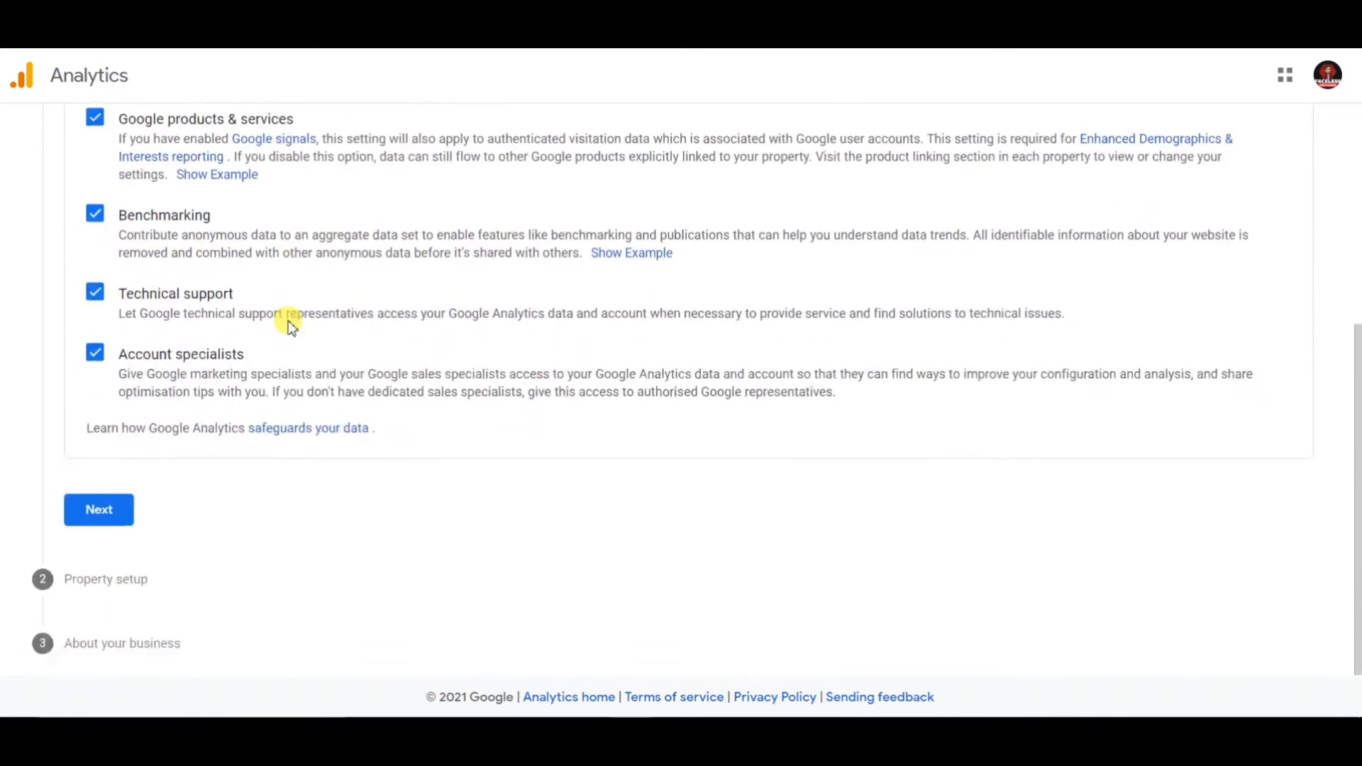
scroll(295, 413, "up", 2)
scroll(295, 411, "up", 2)
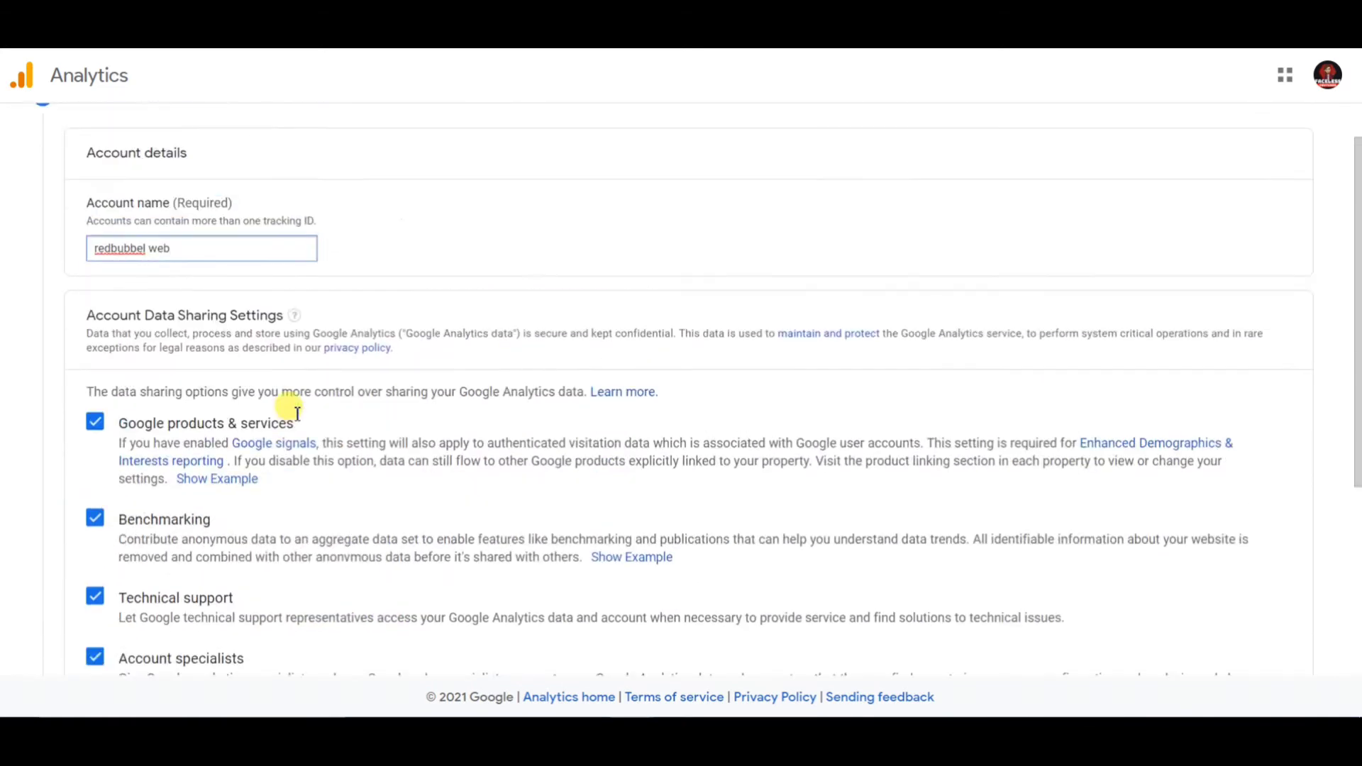
scroll(295, 411, "down", 2)
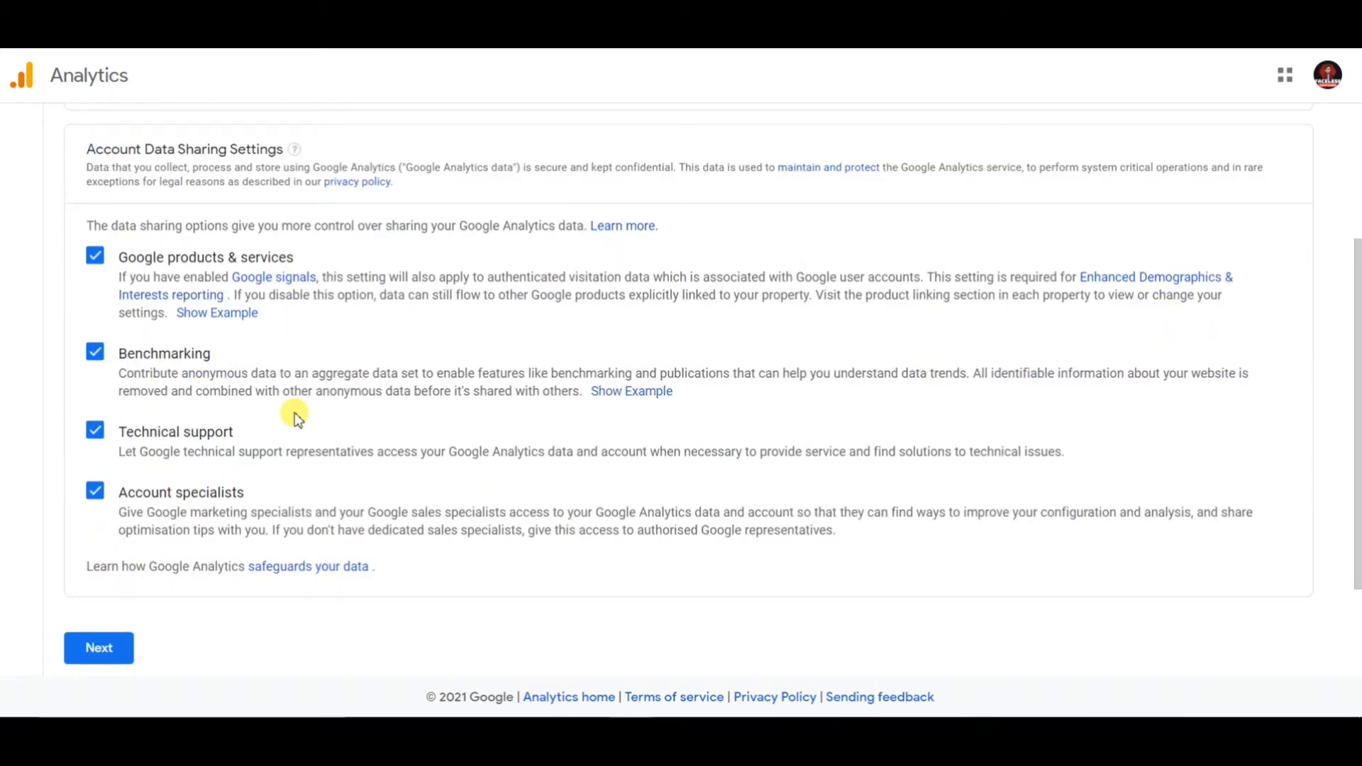
scroll(295, 412, "down", 2)
Step: Move to property setup and name the property 'redbubbloo'
left_click(123, 518)
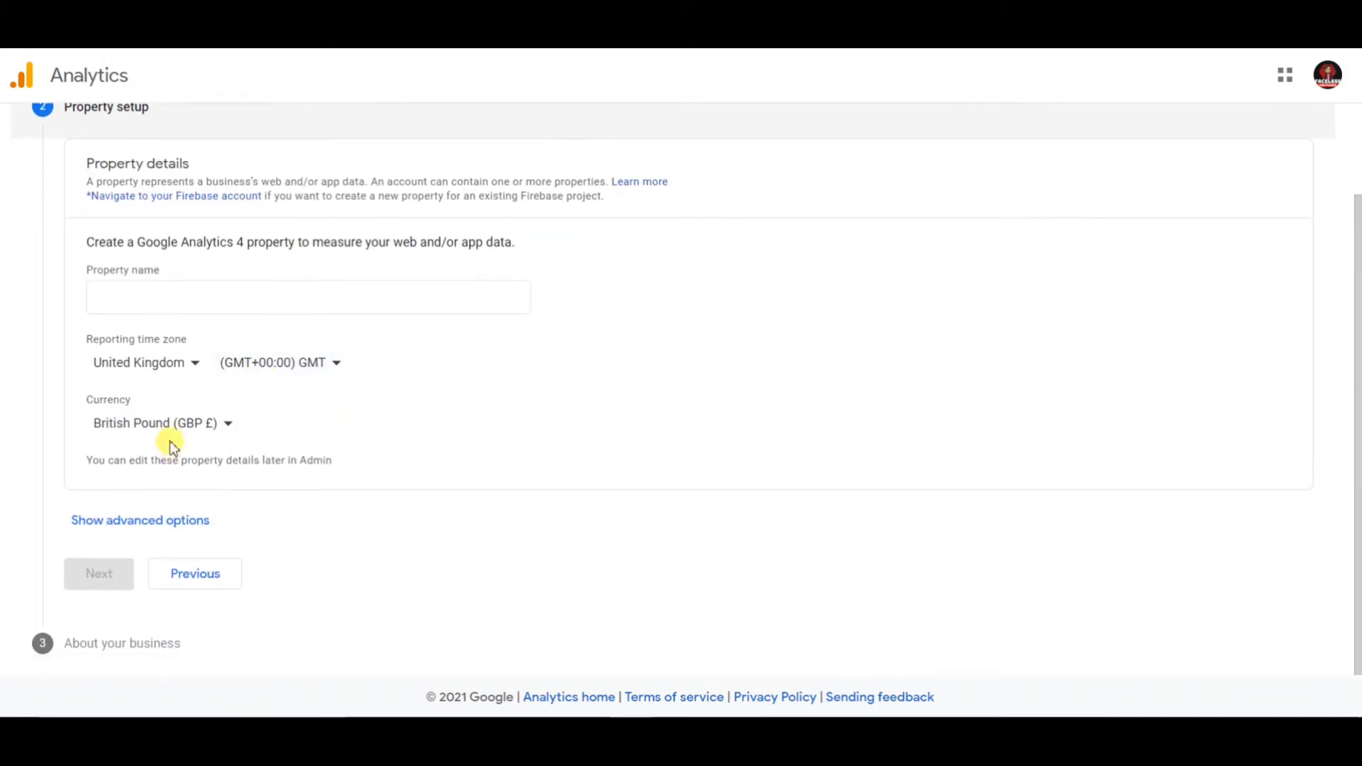
left_click(176, 300)
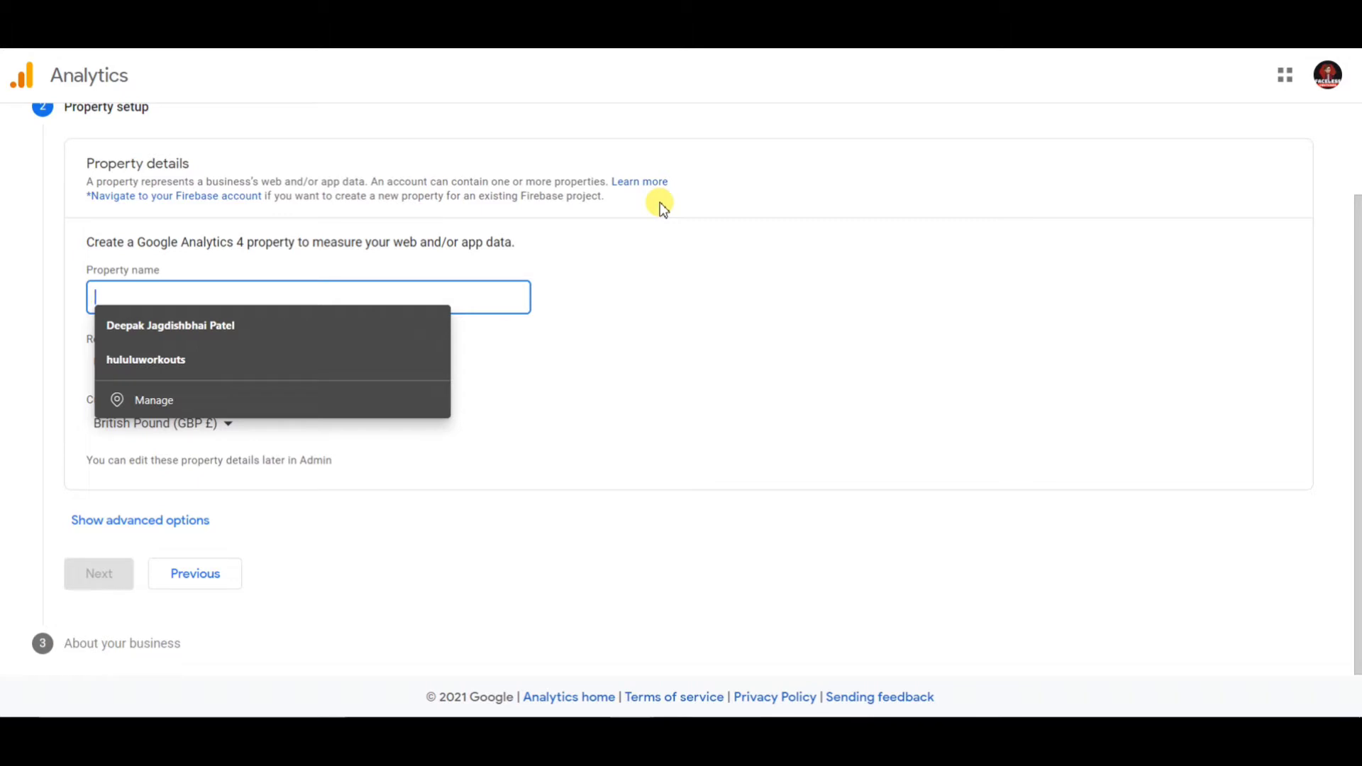
type("red")
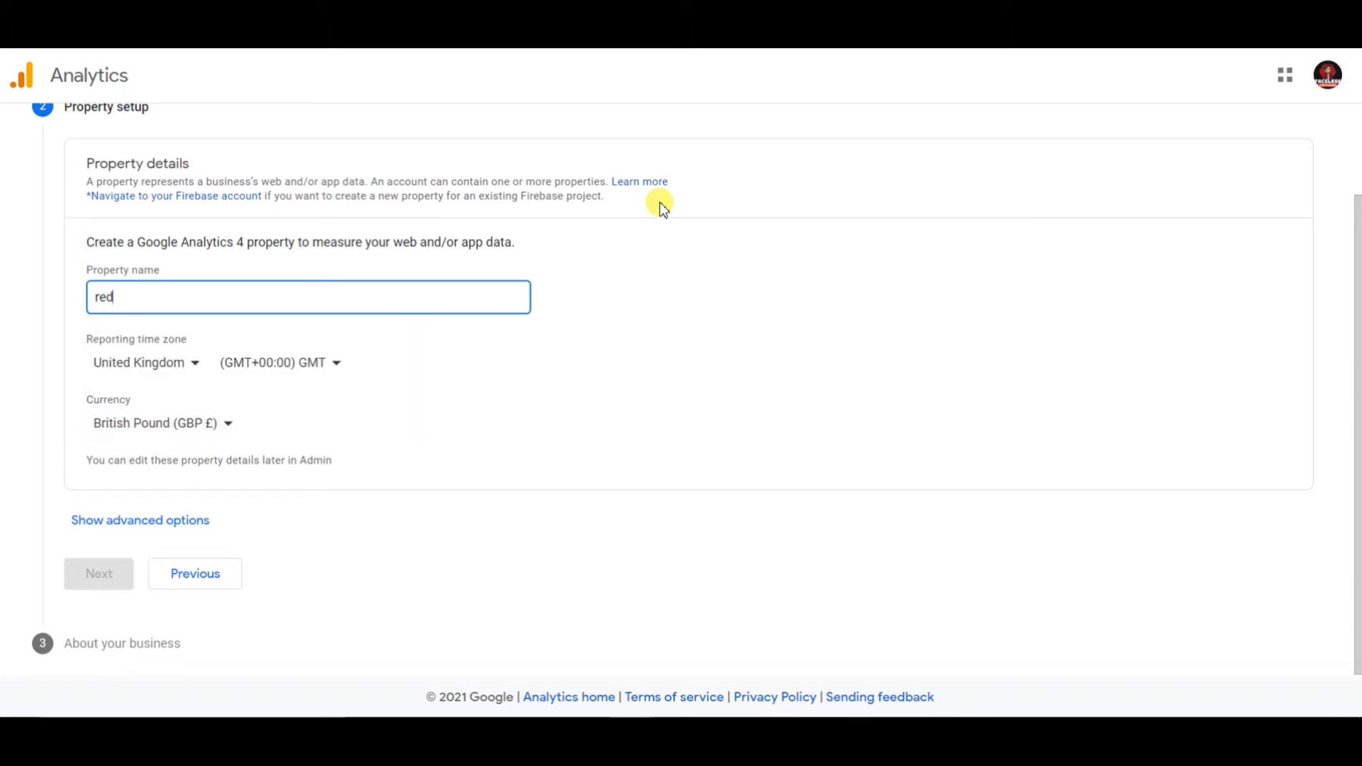
type("bub")
type("ble")
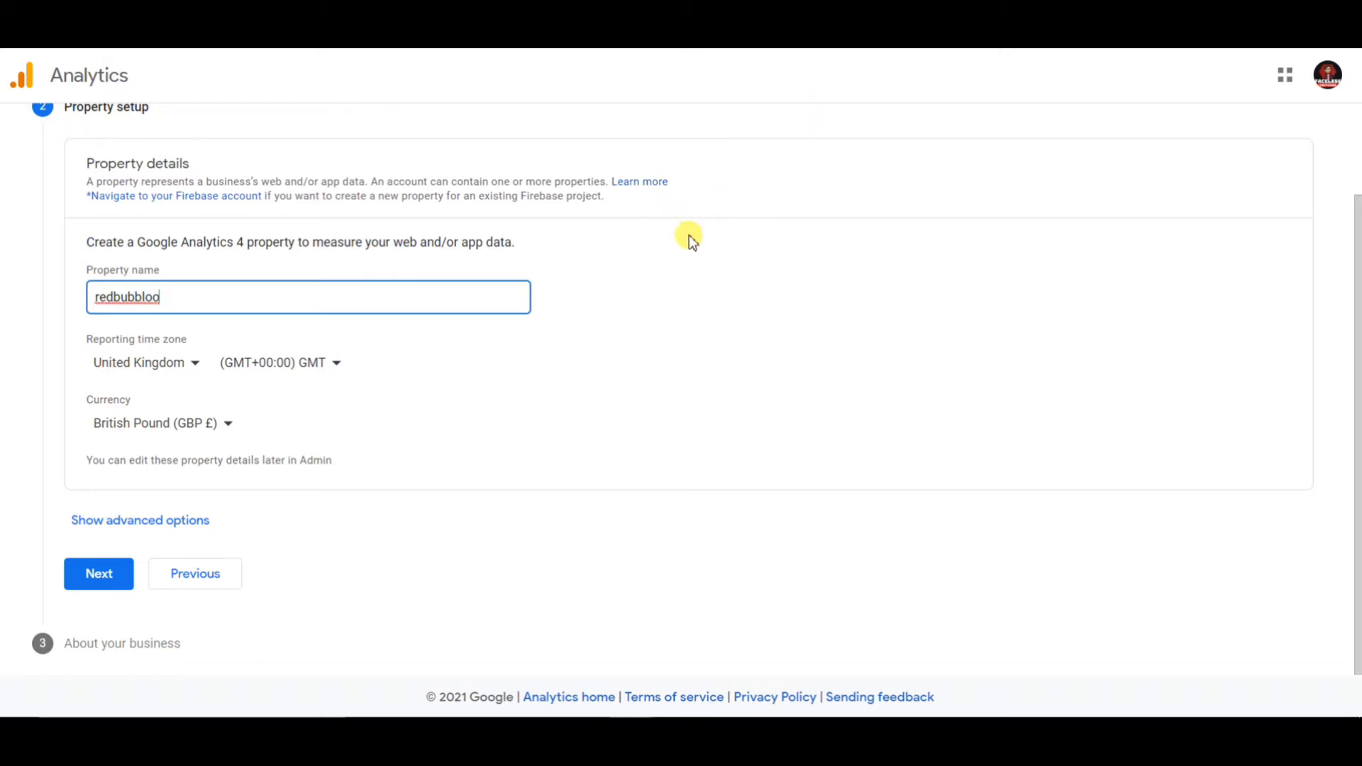
Step: Set the reporting time zone to India (GMT+05:30) and the currency to US Dollar
left_click(175, 374)
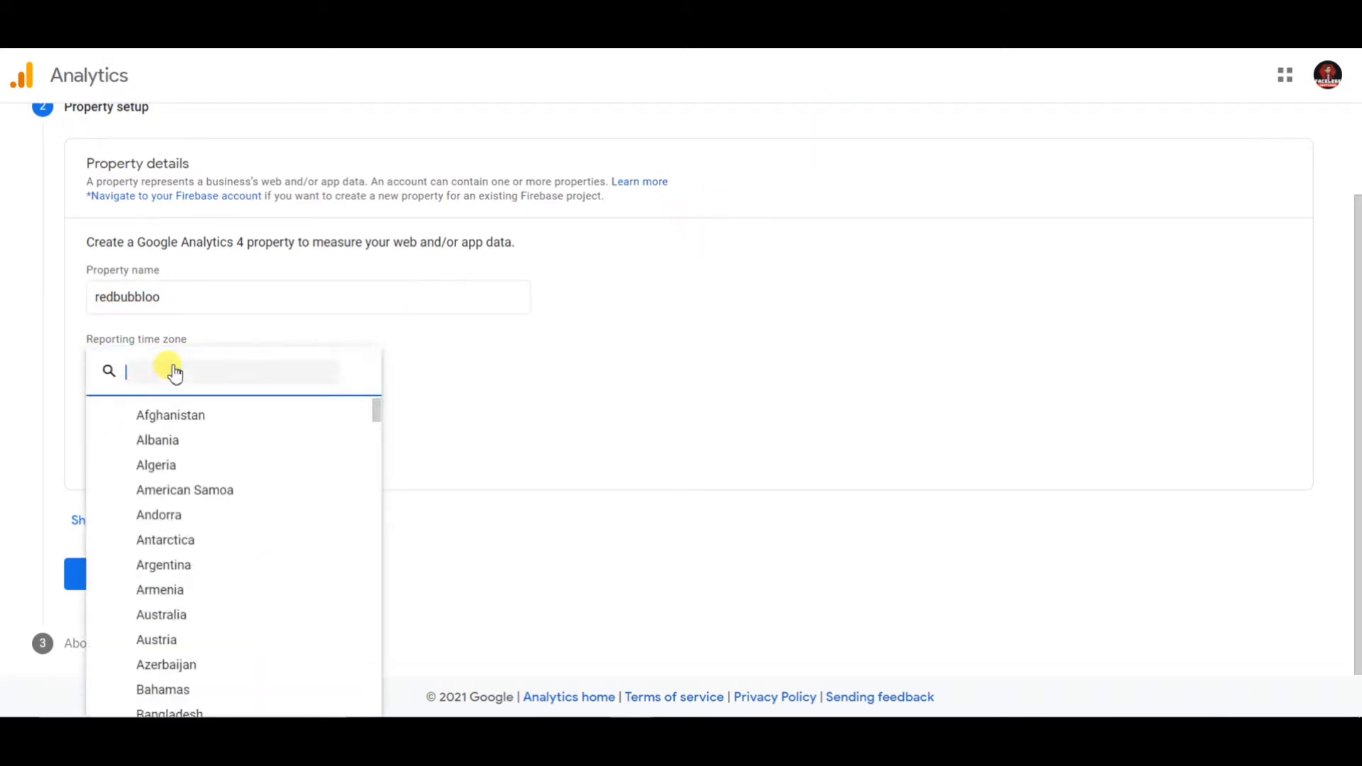
scroll(184, 489, "down", 3)
scroll(186, 503, "down", 6)
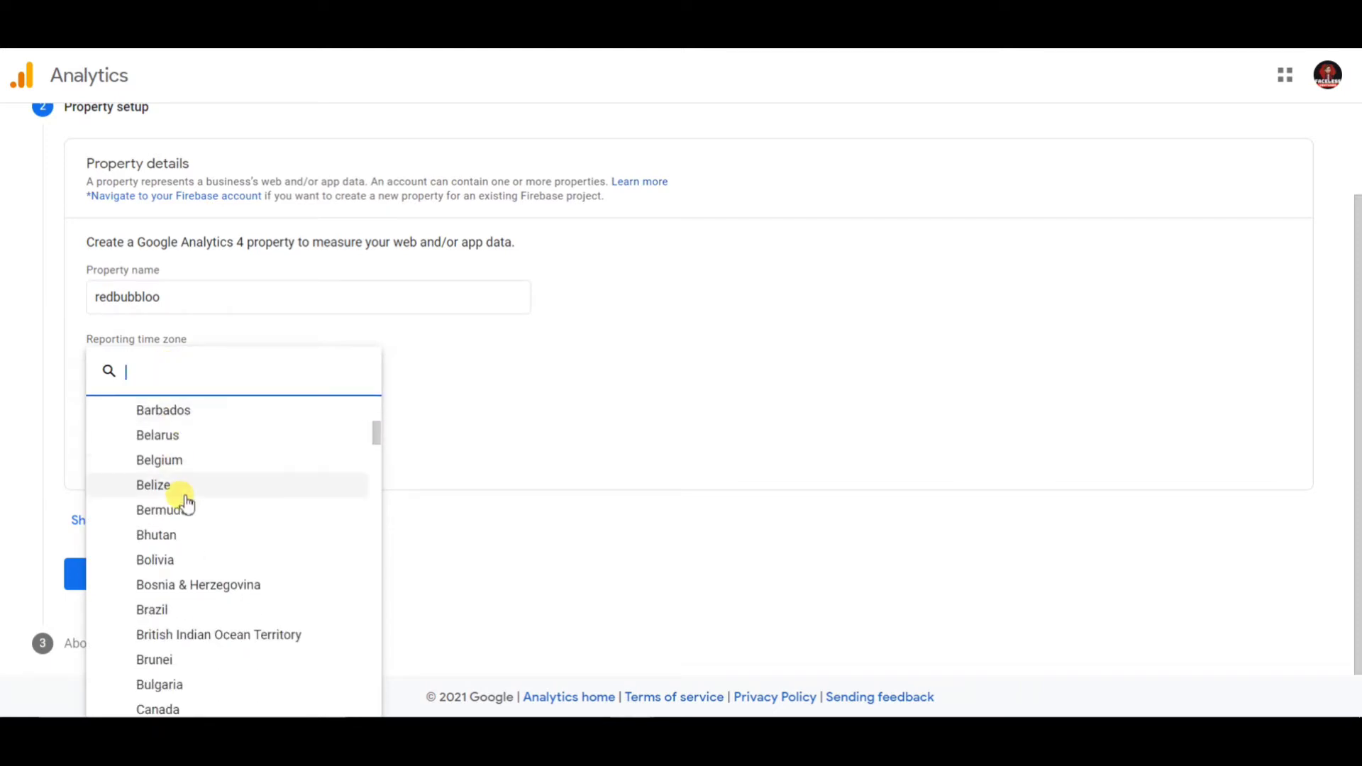
scroll(186, 503, "down", 8)
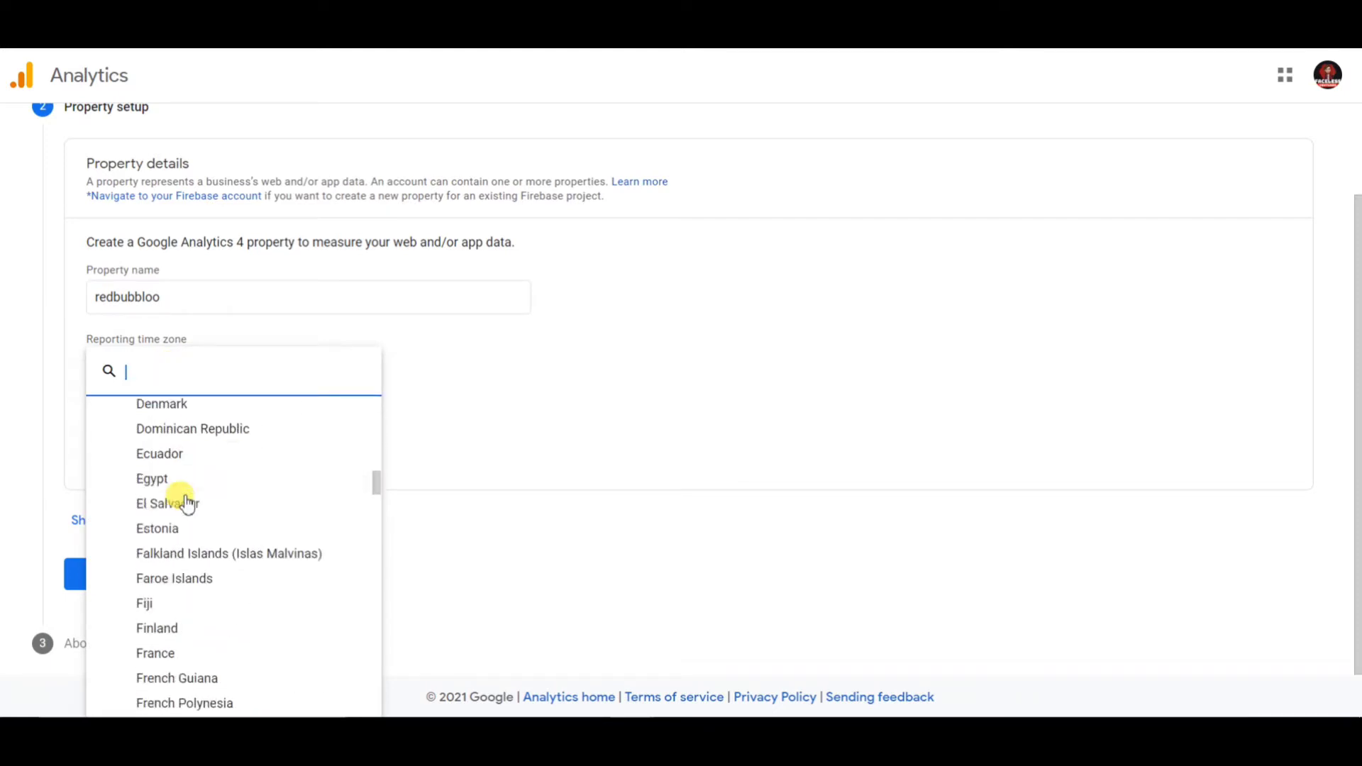
scroll(187, 503, "down", 6)
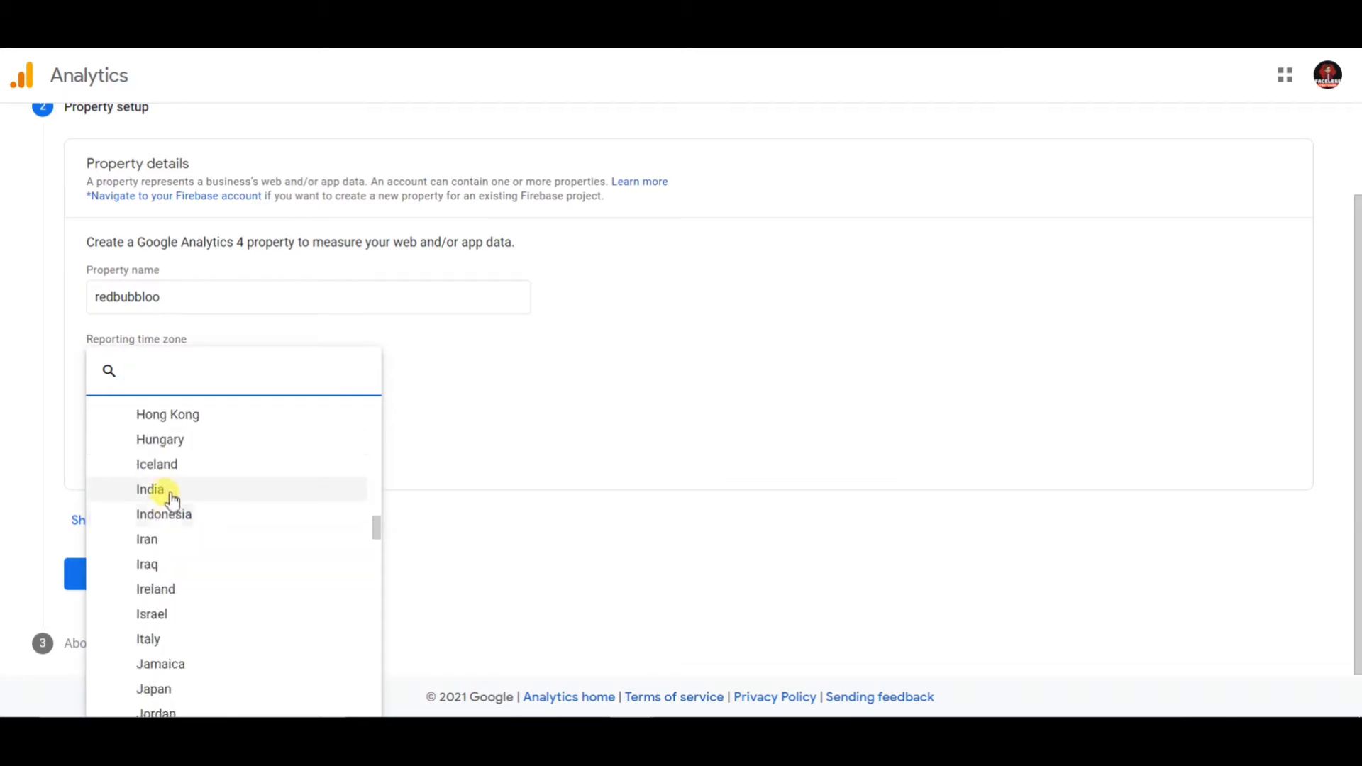
left_click(166, 490)
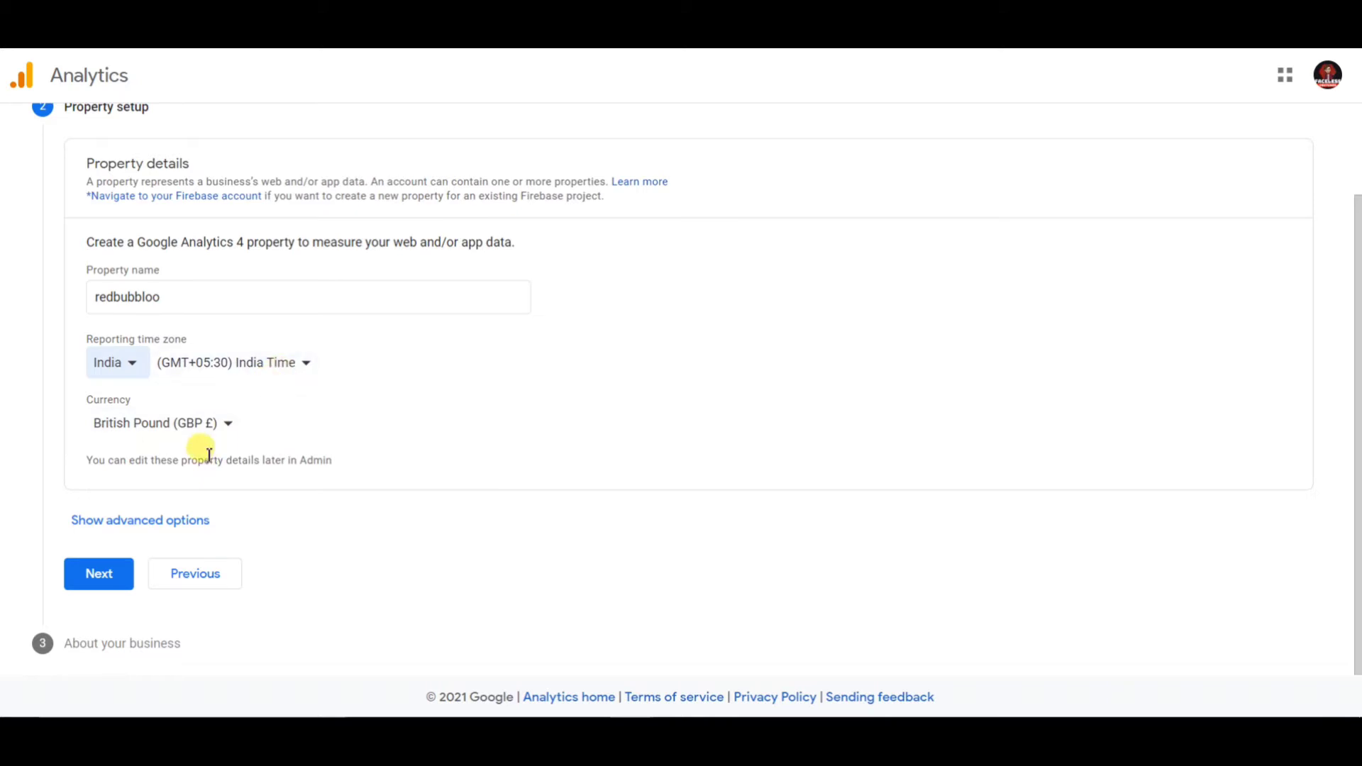
left_click(185, 431)
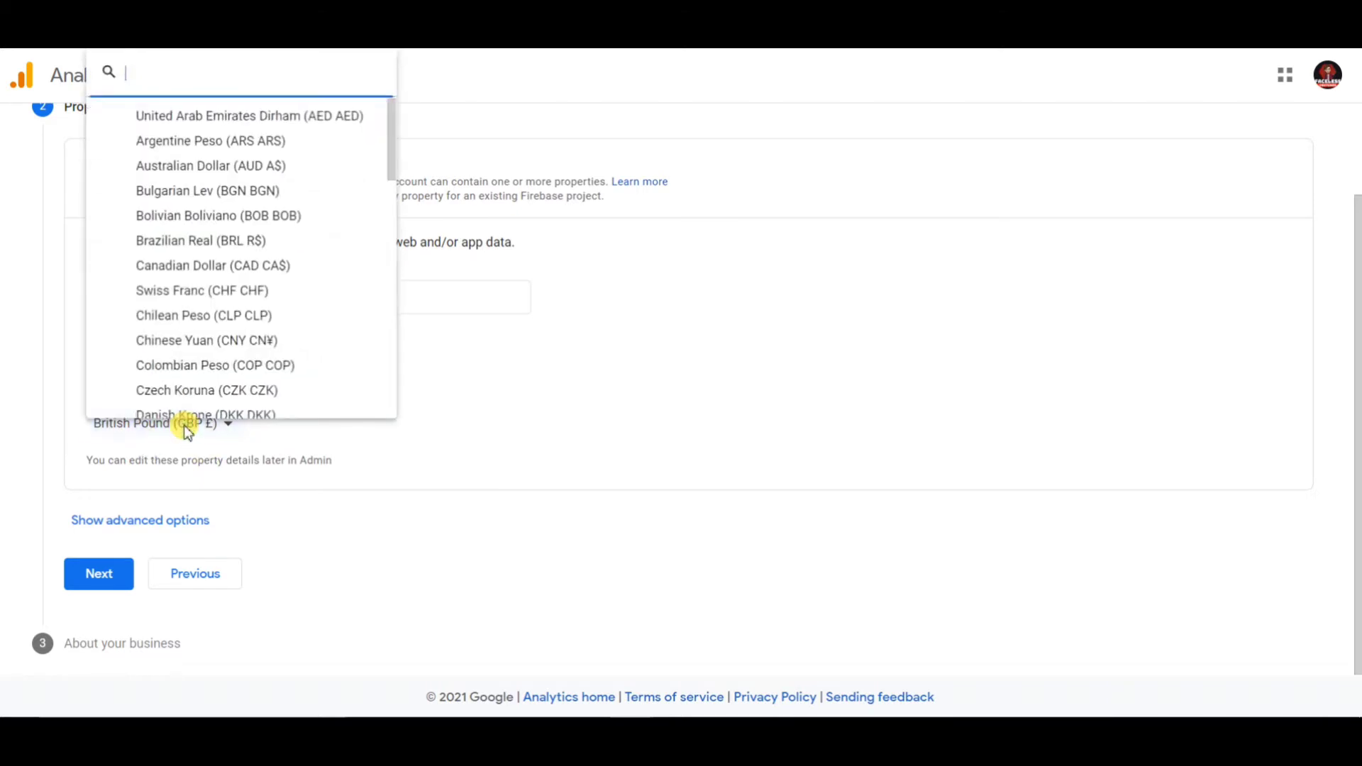
scroll(202, 318, "down", 2)
scroll(204, 323, "down", 10)
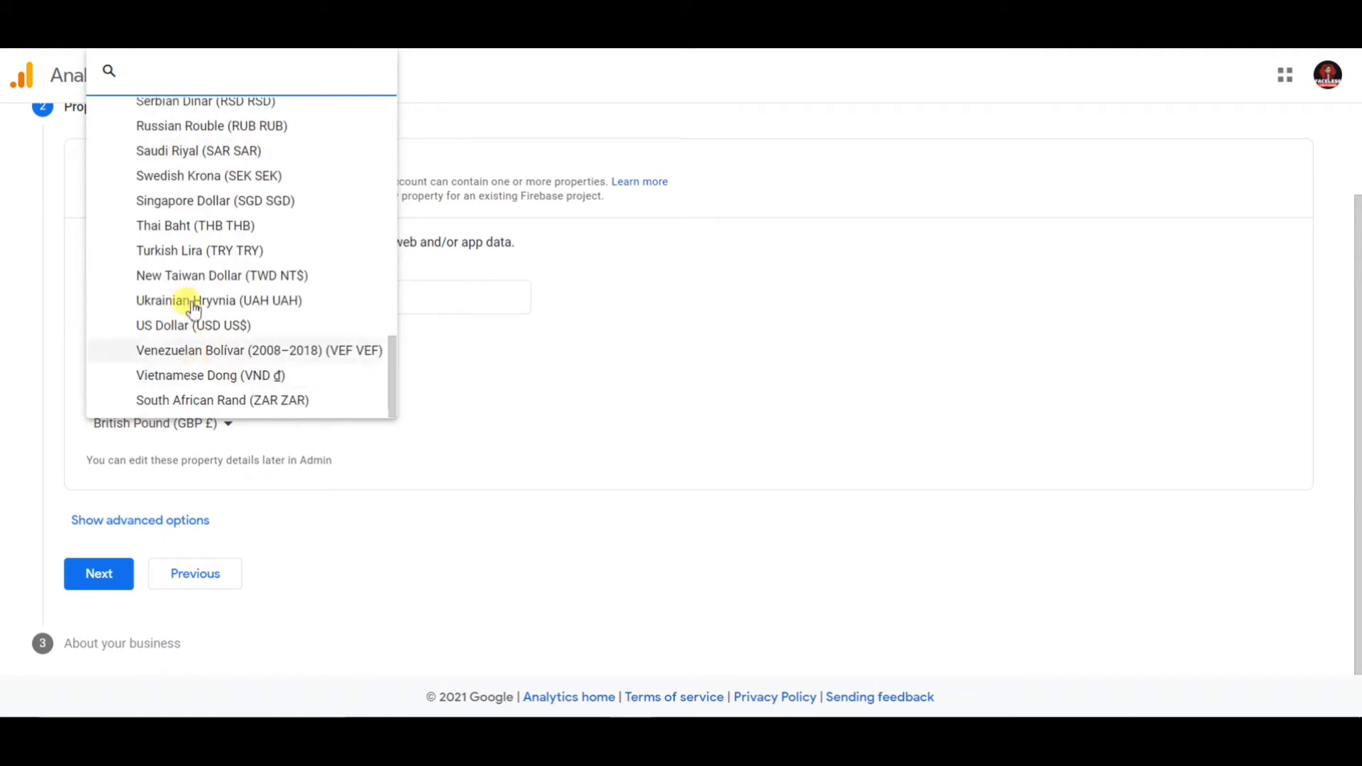
left_click(175, 326)
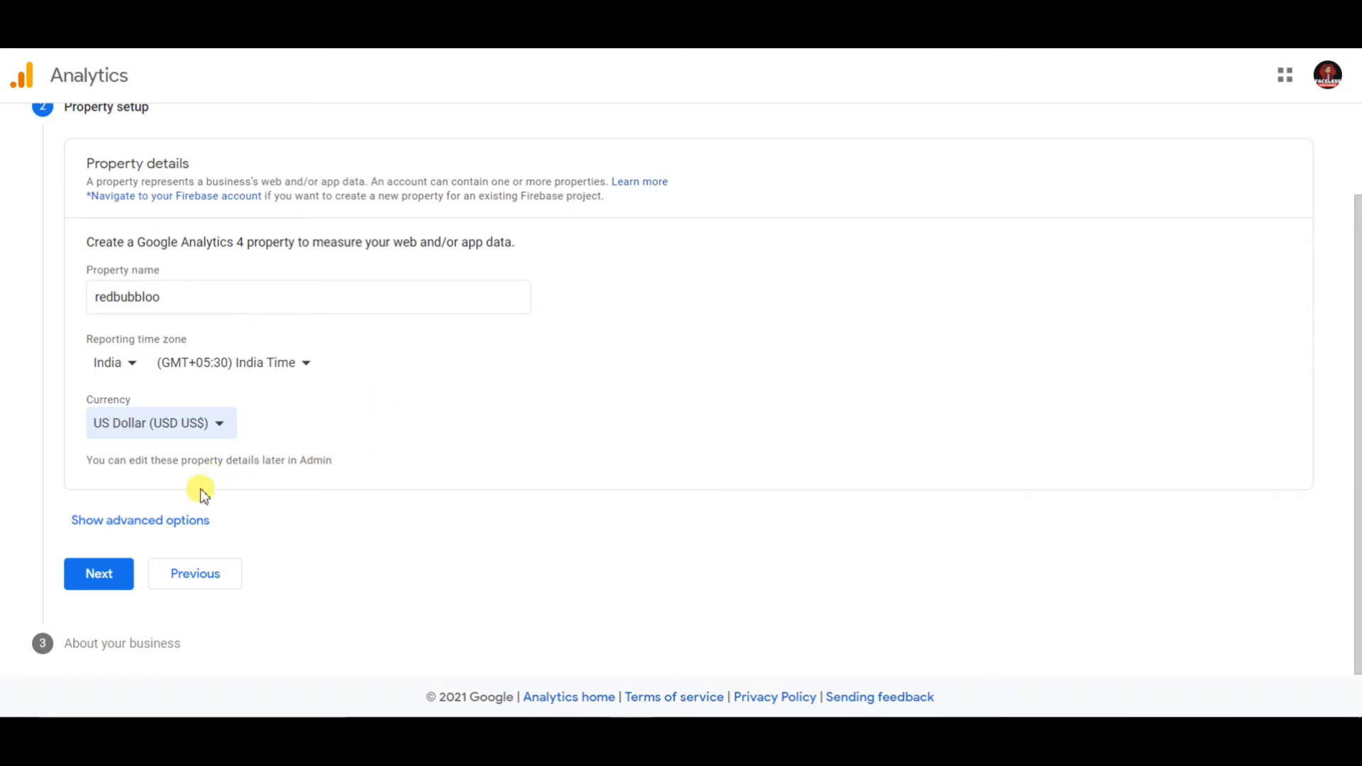
left_click(185, 527)
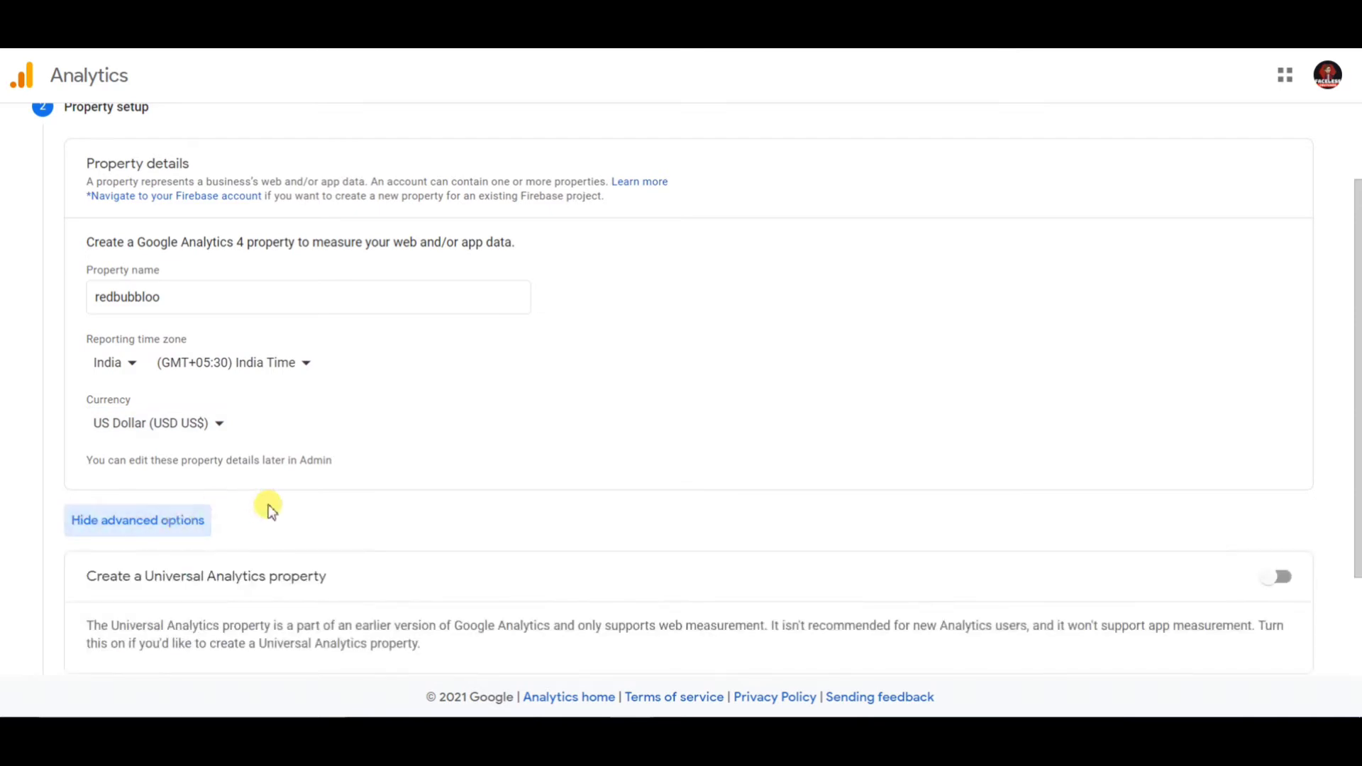
scroll(268, 508, "down", 1)
scroll(268, 508, "down", 1)
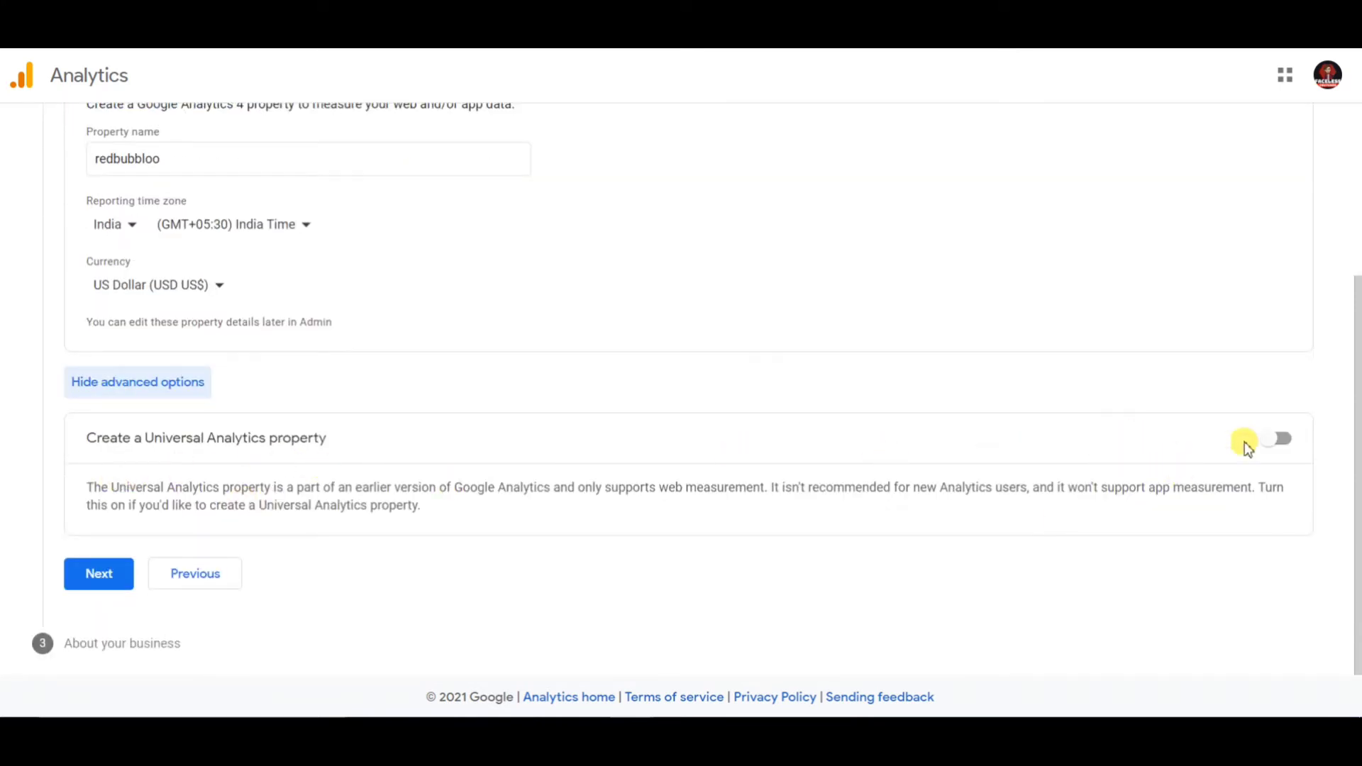
left_click(1280, 444)
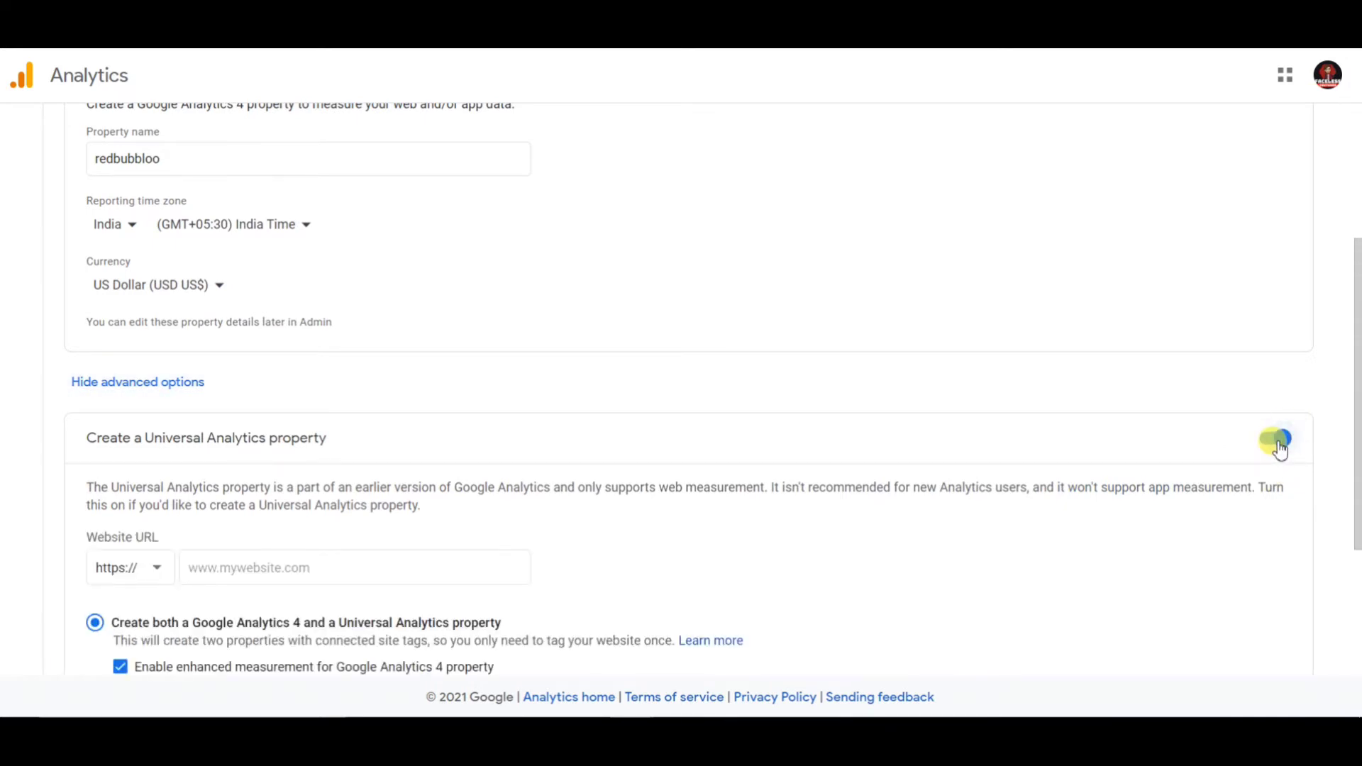
scroll(973, 435, "down", 3)
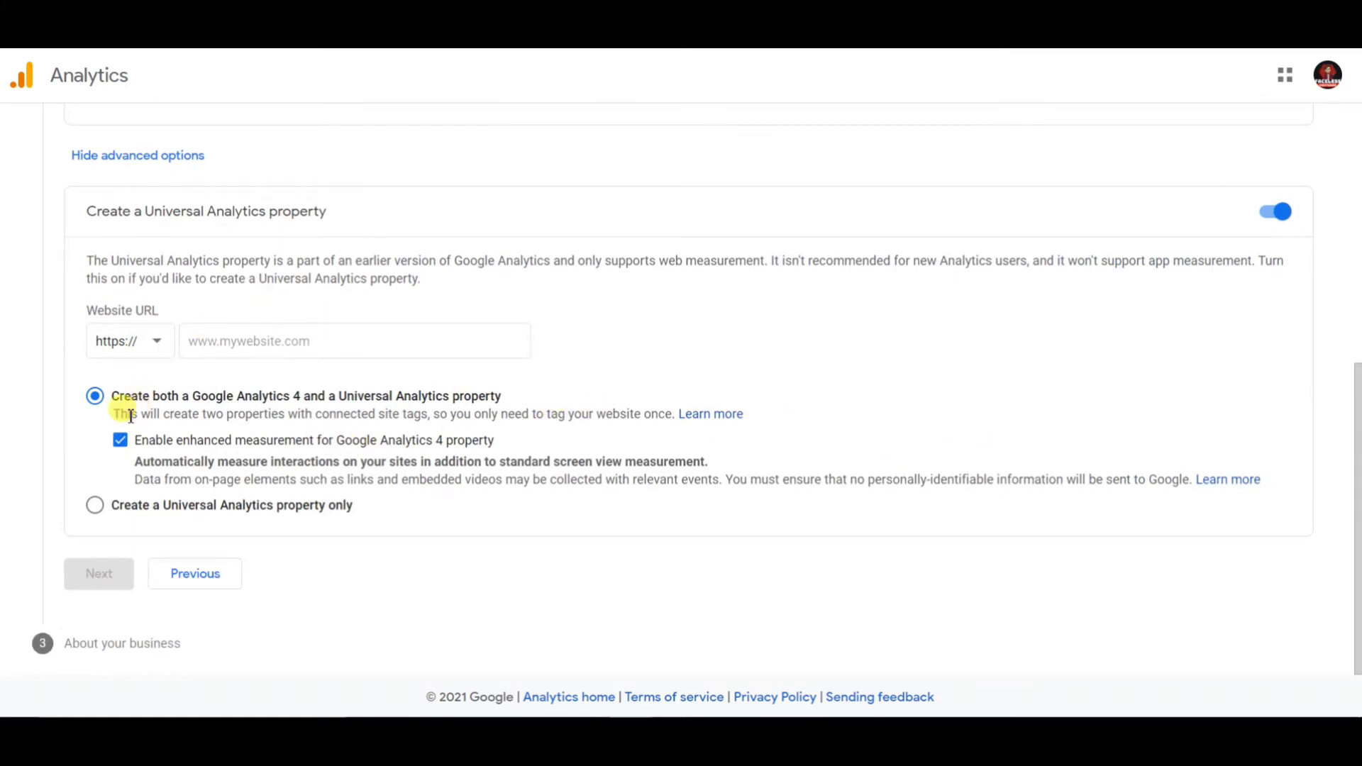
left_click(95, 507)
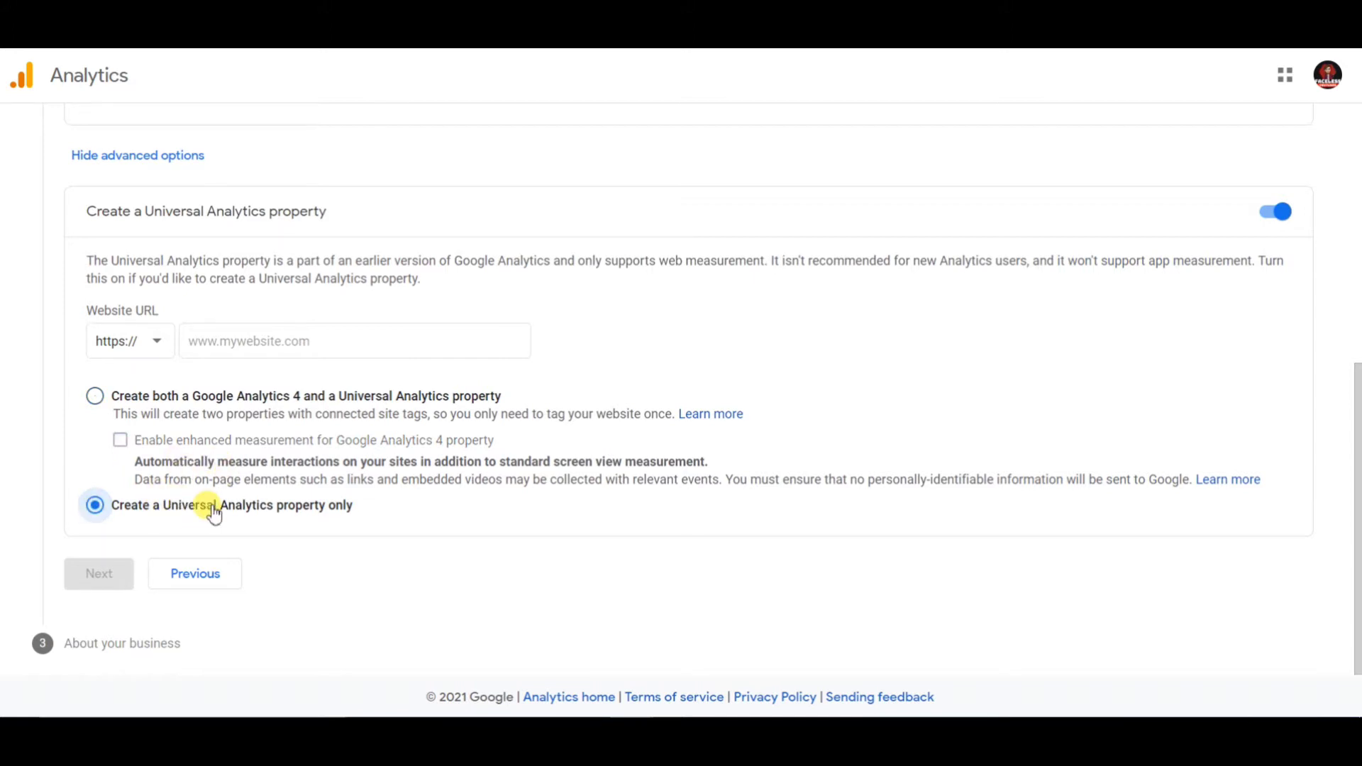
scroll(282, 446, "up", 4)
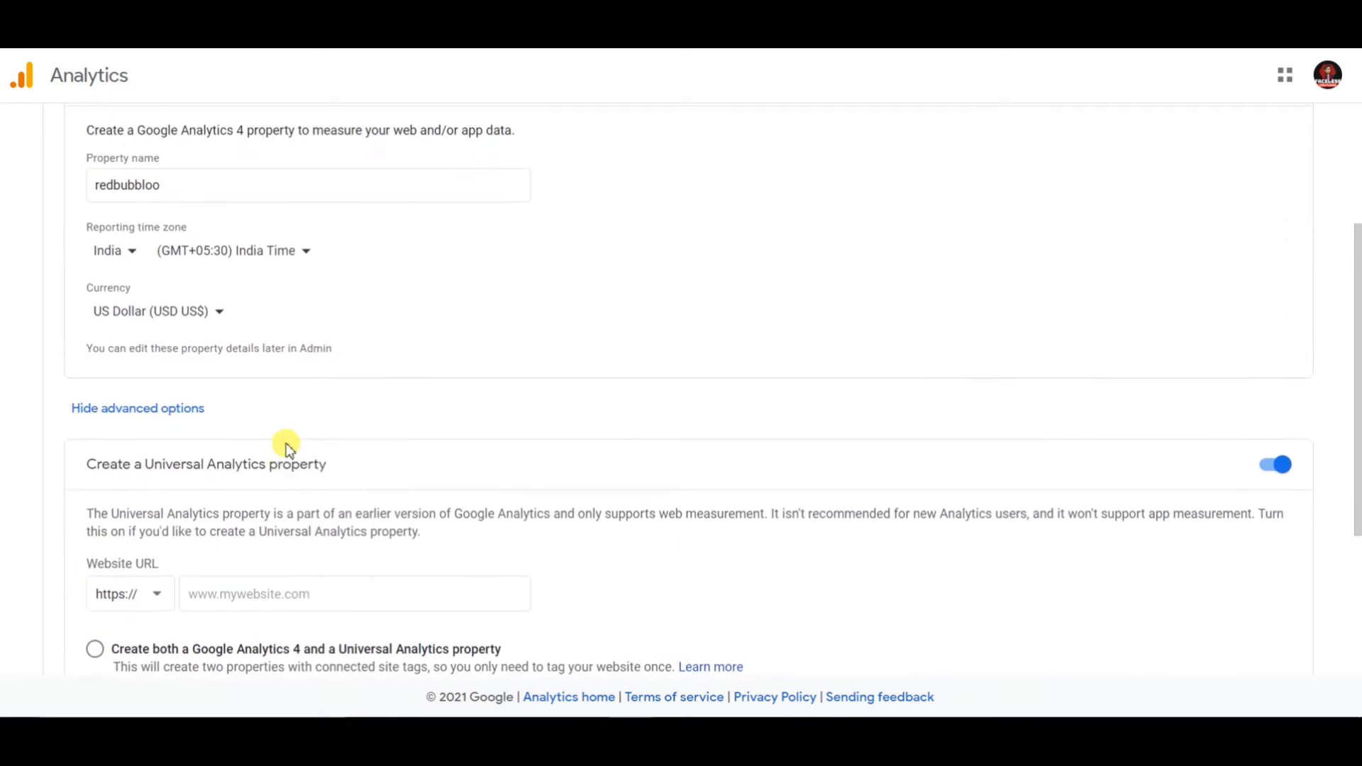
scroll(284, 445, "up", 1)
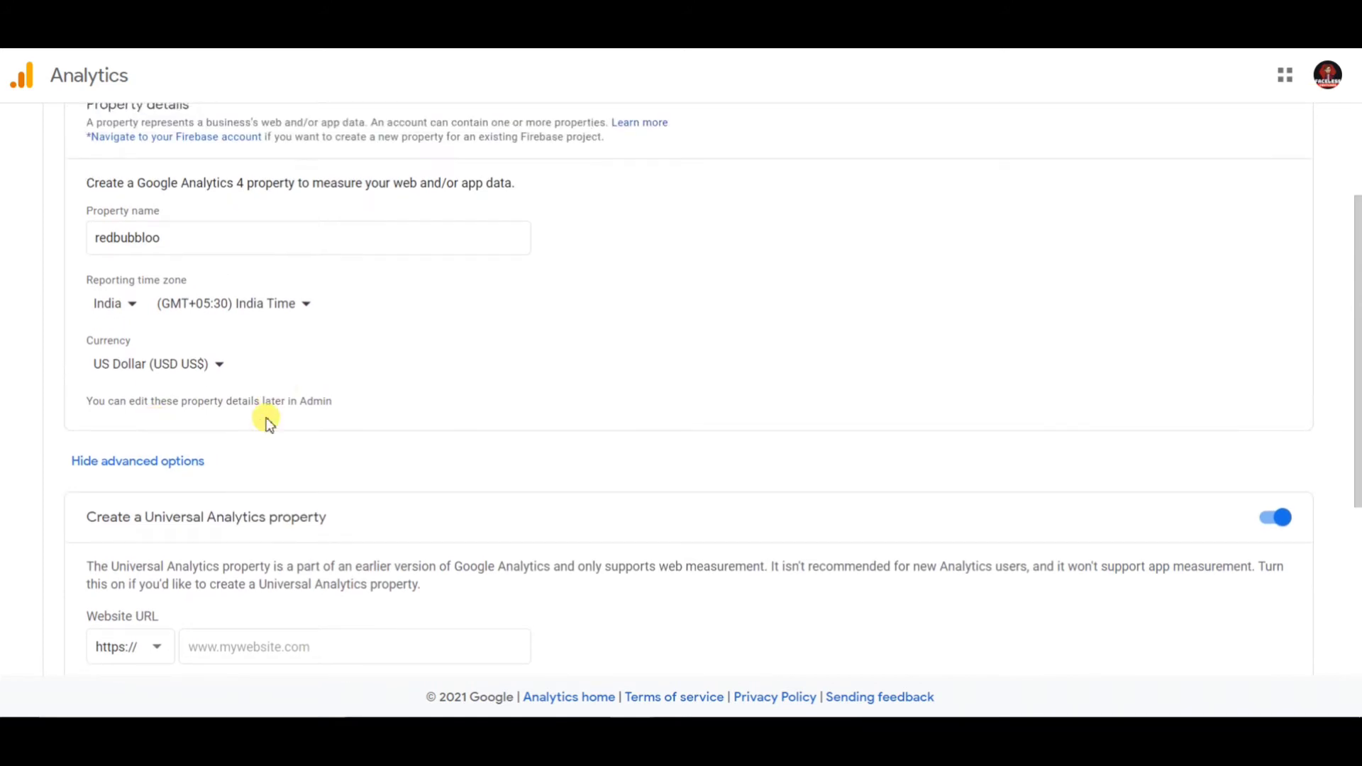
scroll(264, 416, "down", 5)
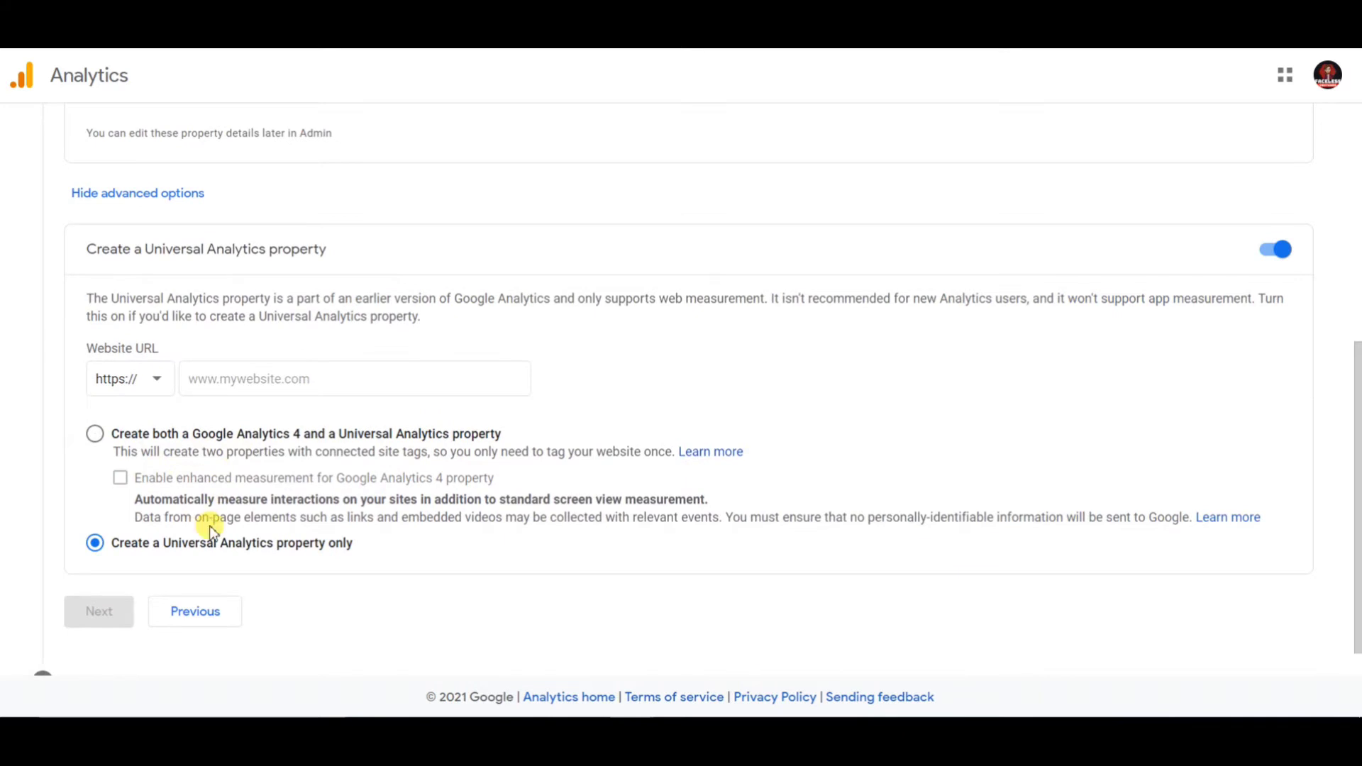
scroll(420, 531, "up", 4)
scroll(420, 532, "up", 3)
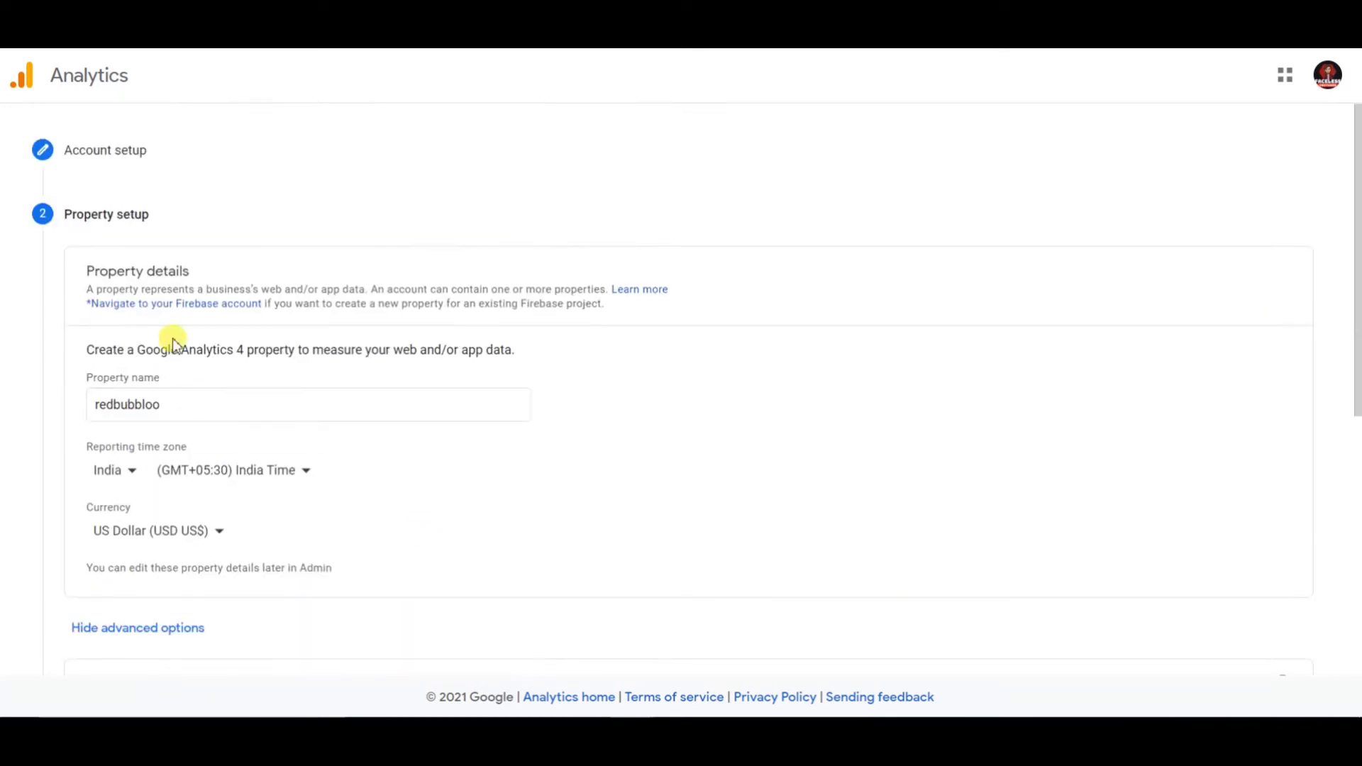
left_click(209, 398)
scroll(207, 394, "down", 3)
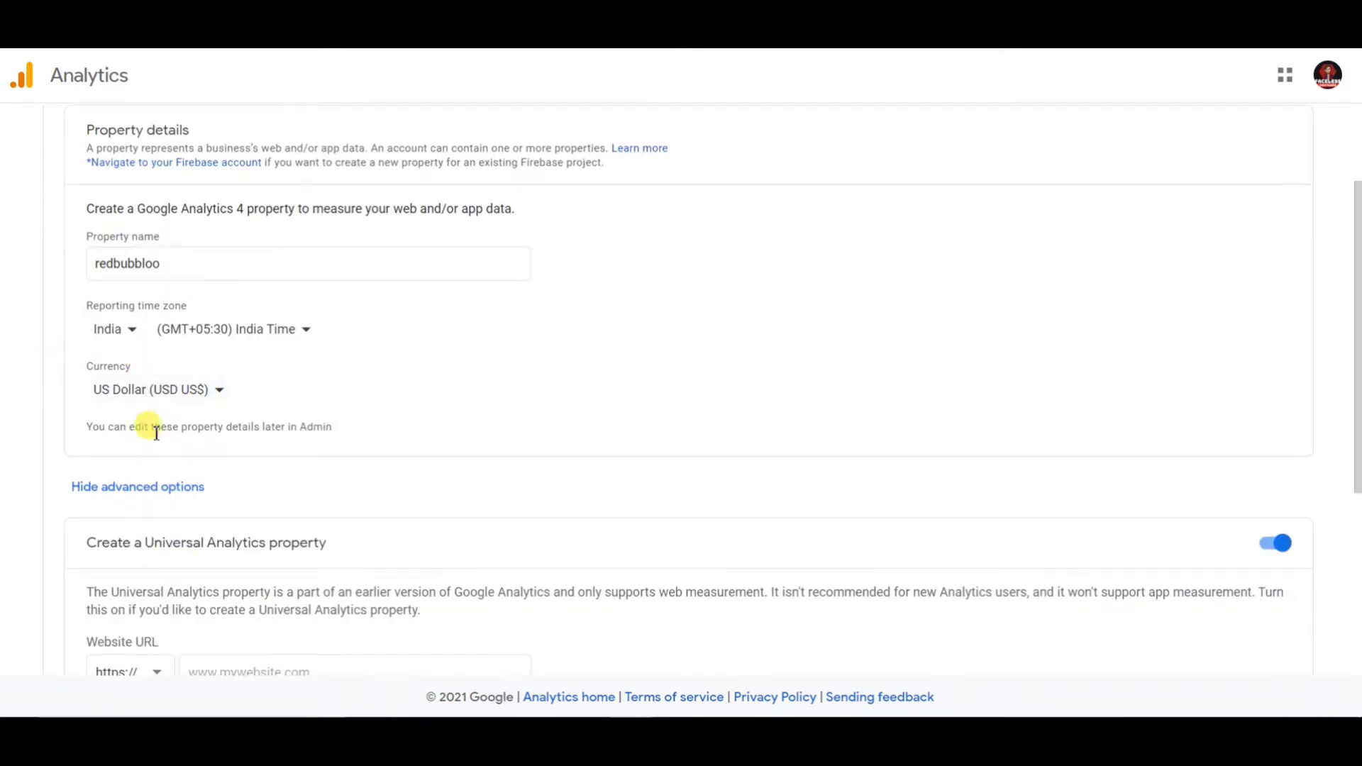
scroll(139, 447, "down", 3)
scroll(156, 425, "down", 2)
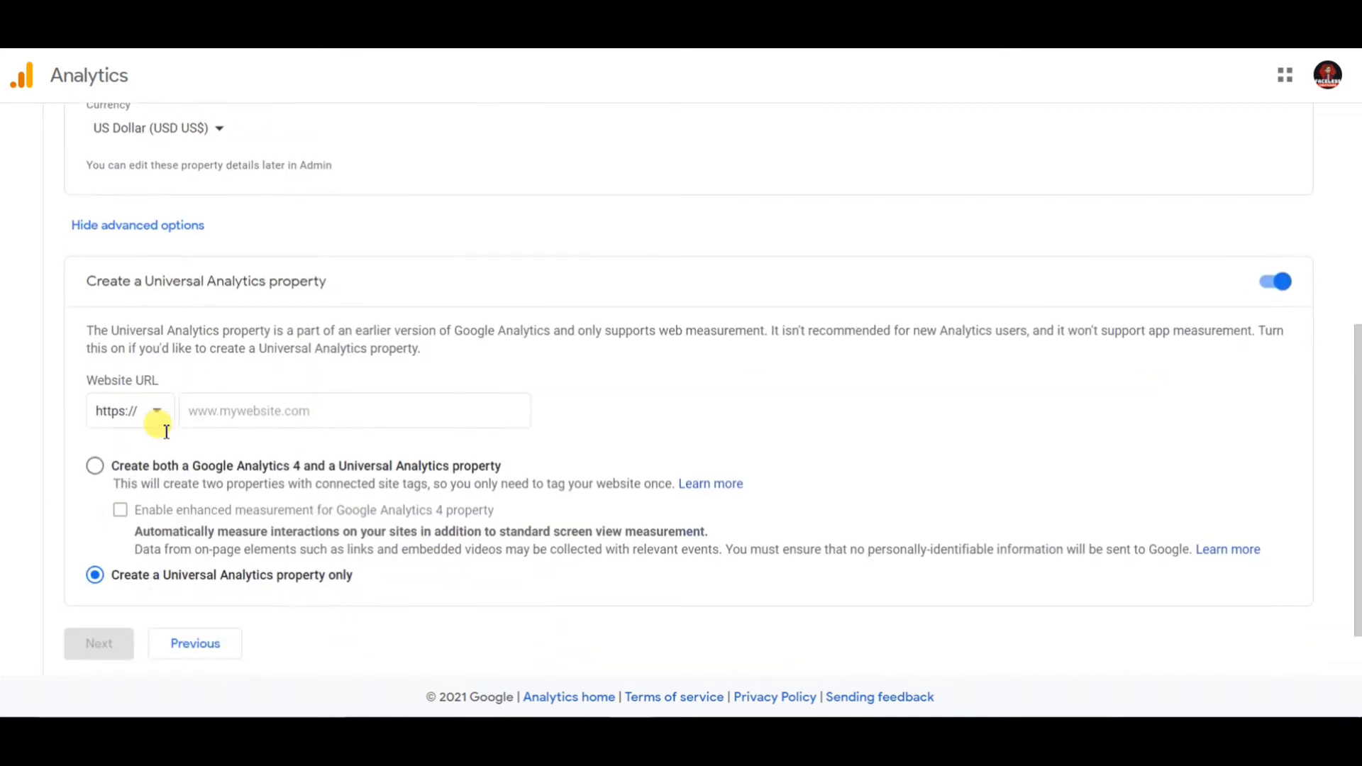
left_click(208, 423)
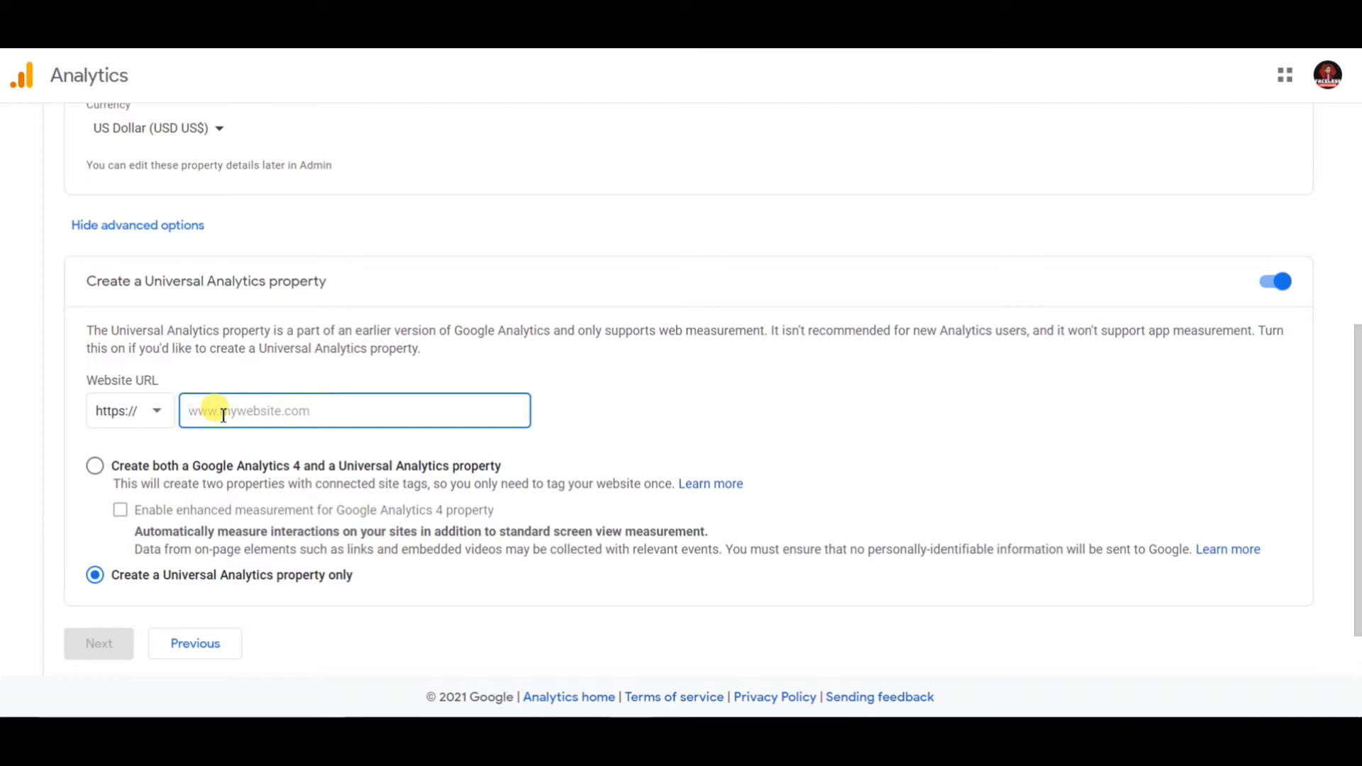
type("www.red")
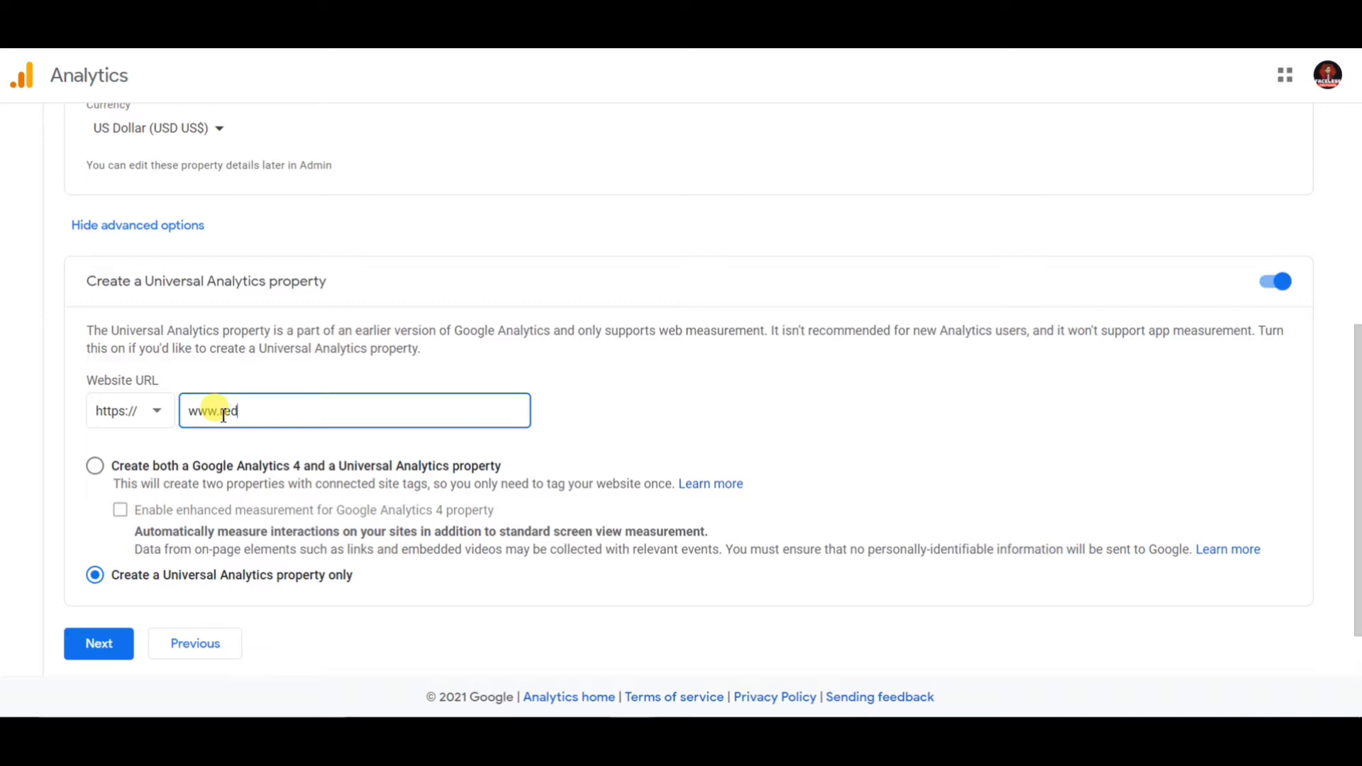
type("bubble.com")
scroll(670, 360, "up", 1)
scroll(670, 360, "down", 2)
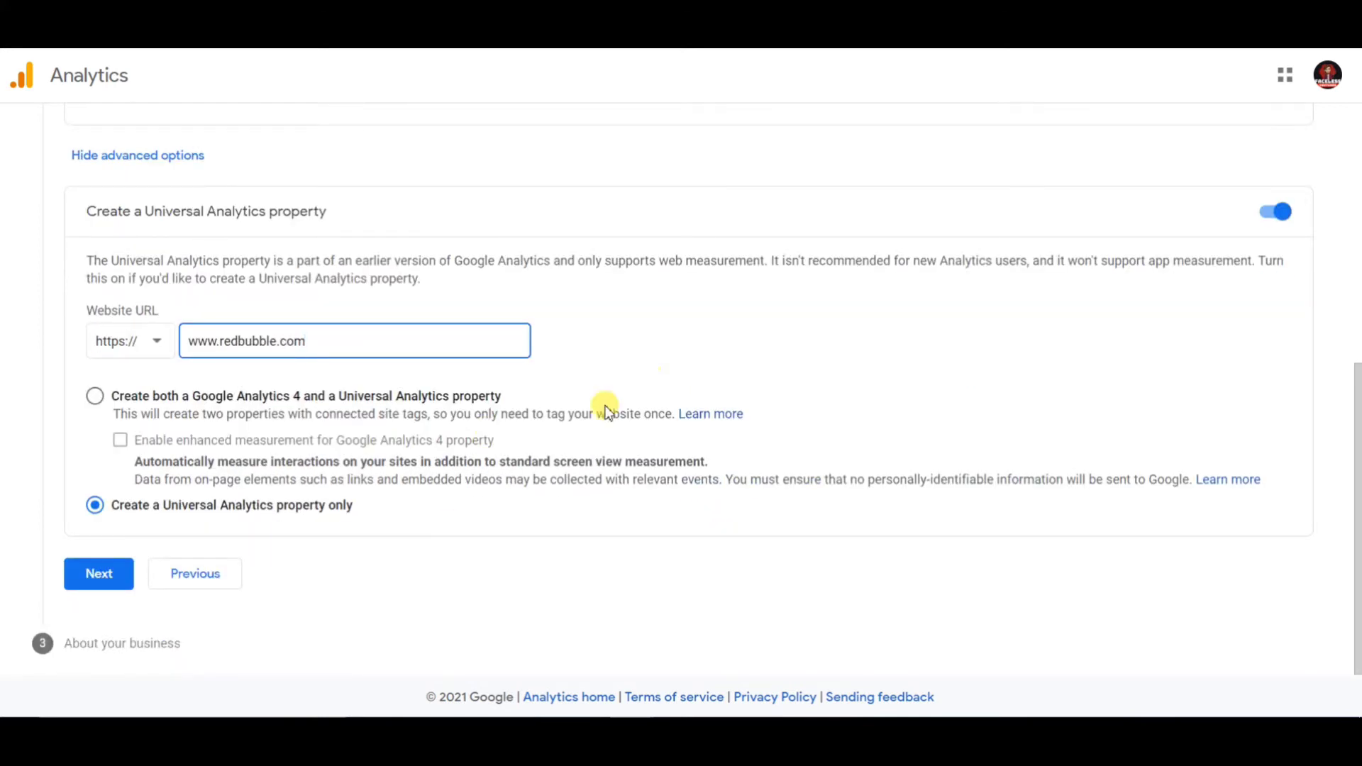
scroll(544, 398, "up", 4)
scroll(545, 398, "up", 2)
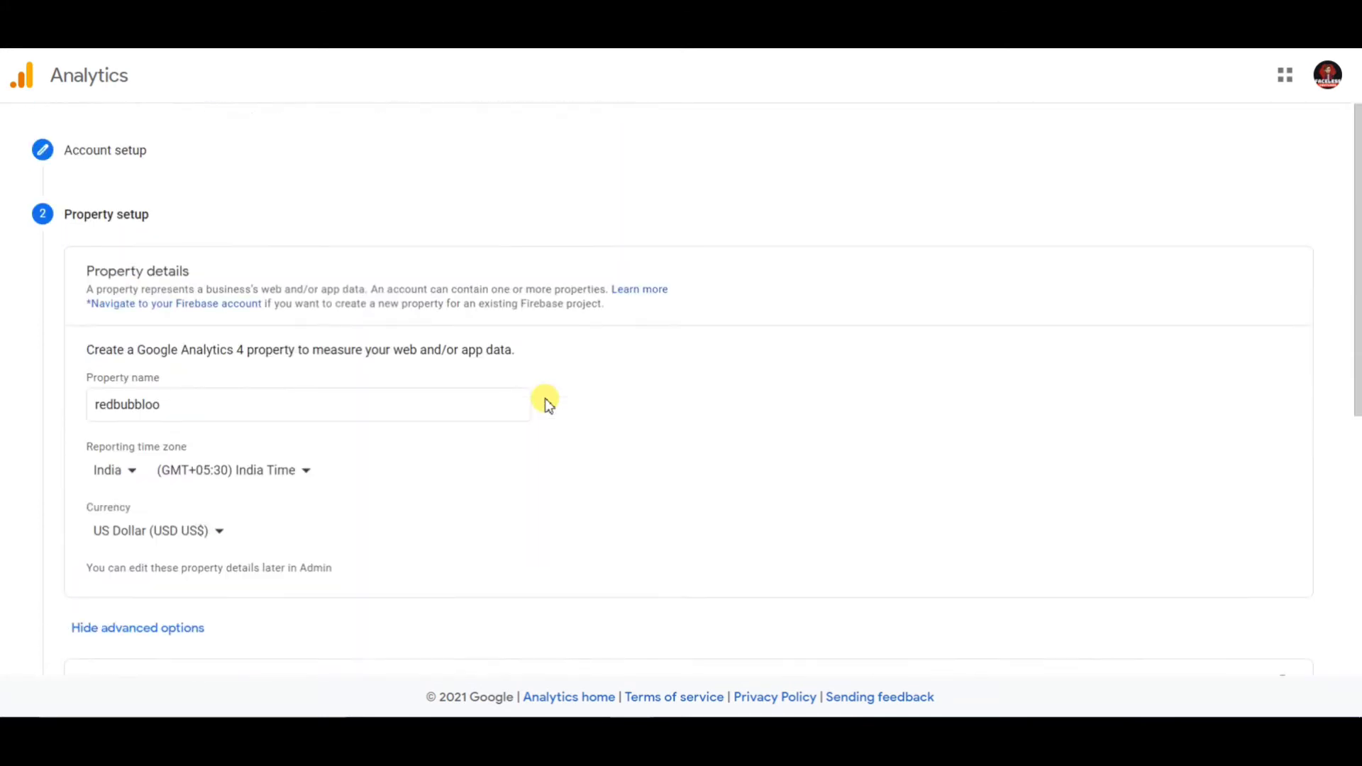
scroll(545, 398, "down", 6)
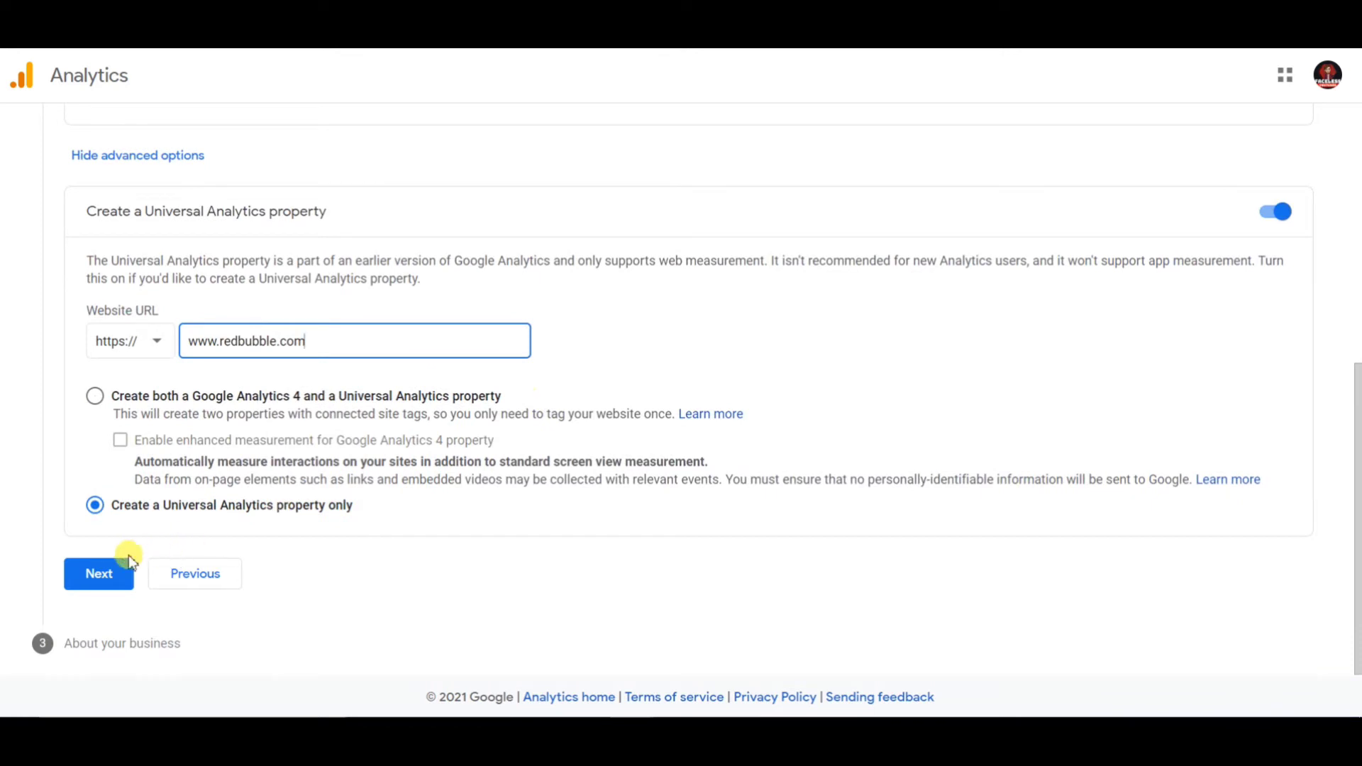
left_click(114, 574)
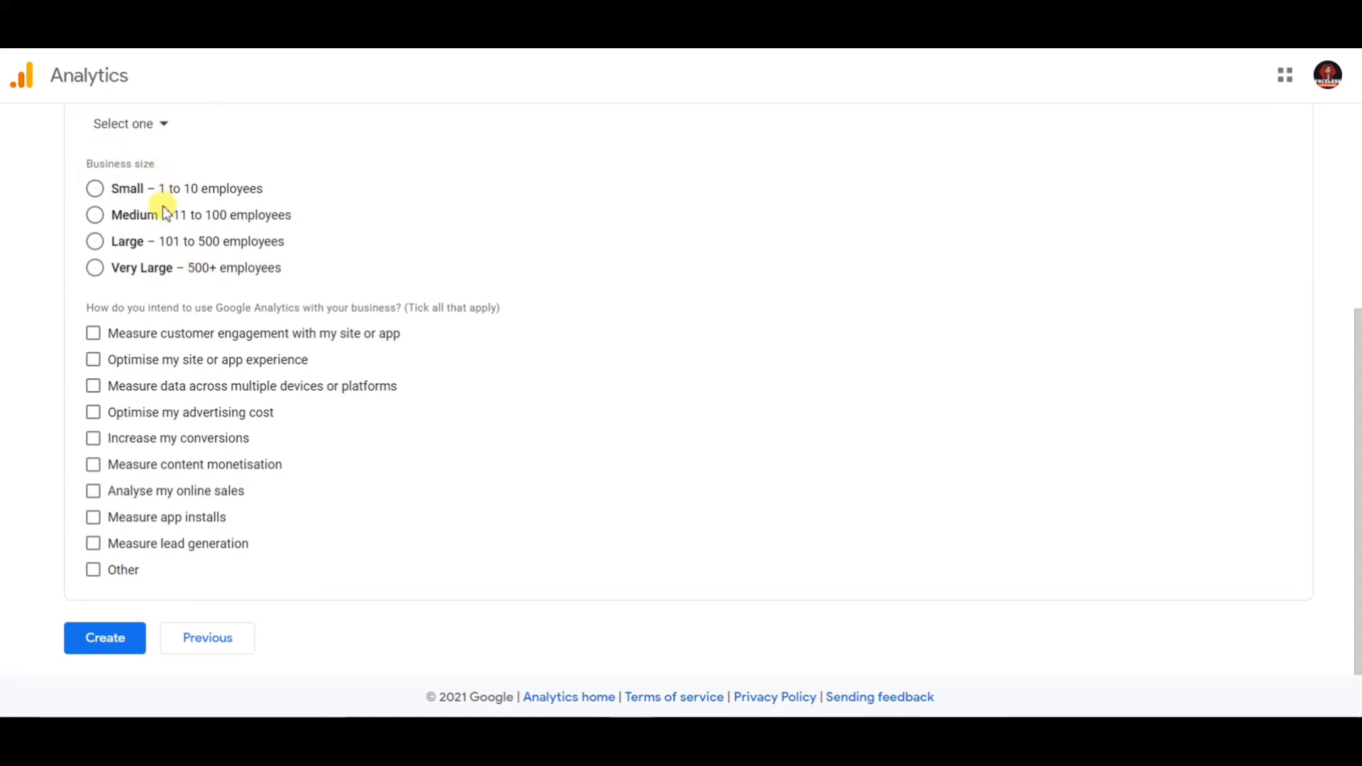
Step: Choose Small (1-10 employees), Arts & entertainment, and Measure customer engagement only, then create the account
left_click(117, 189)
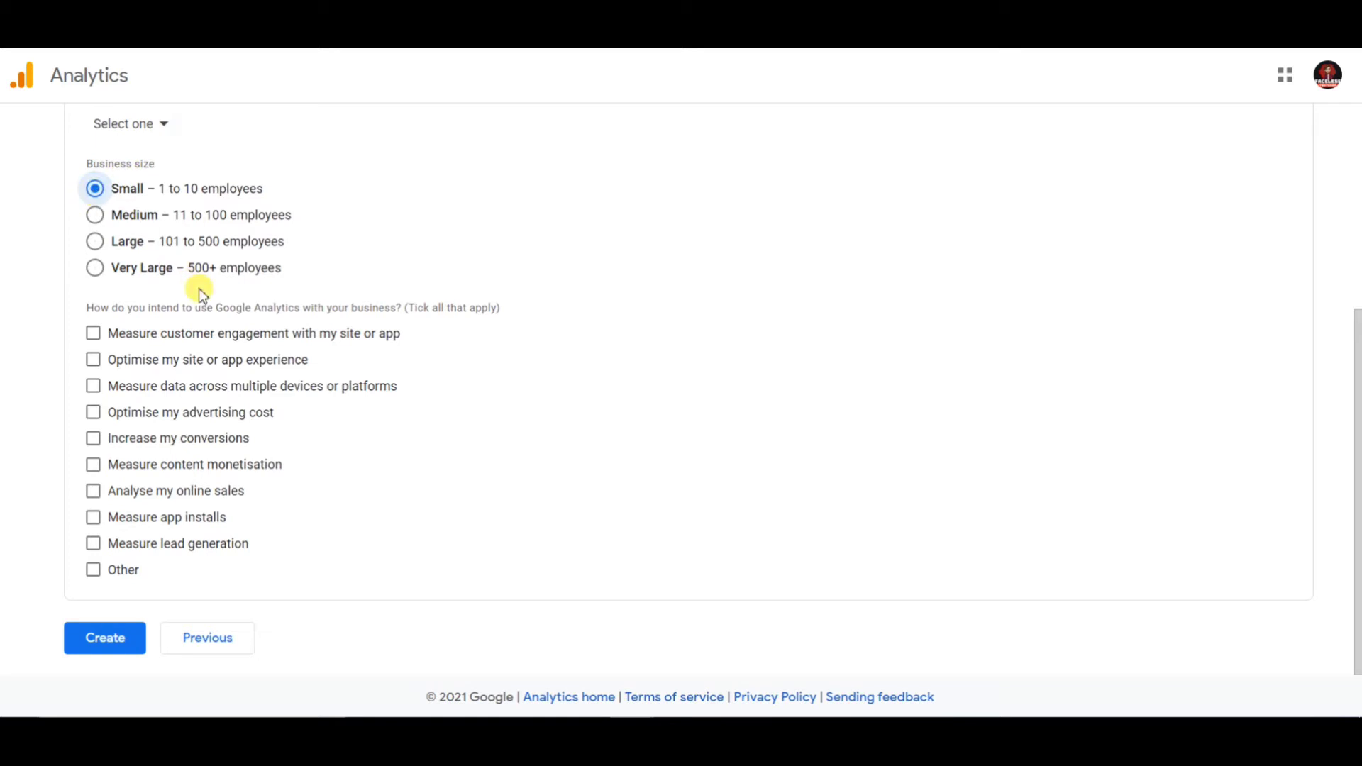
left_click(152, 126)
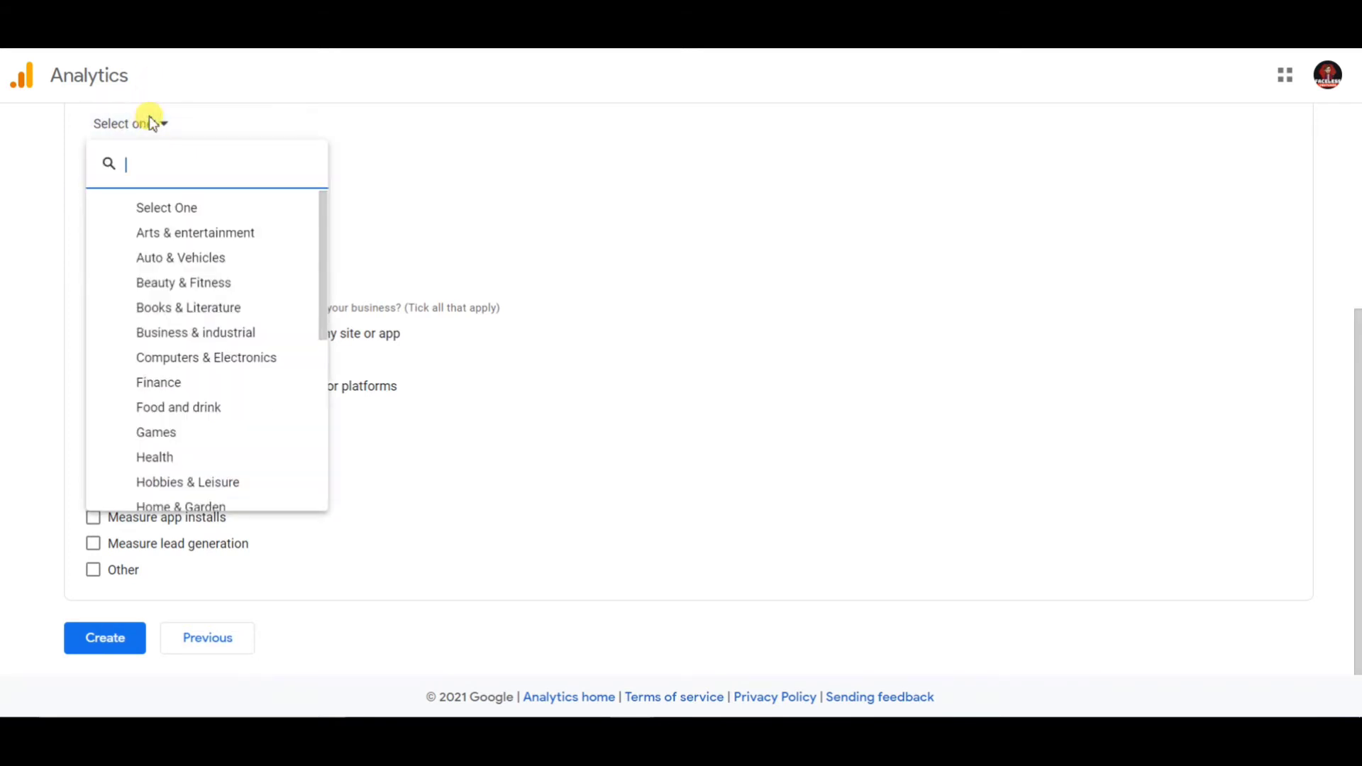
left_click(206, 241)
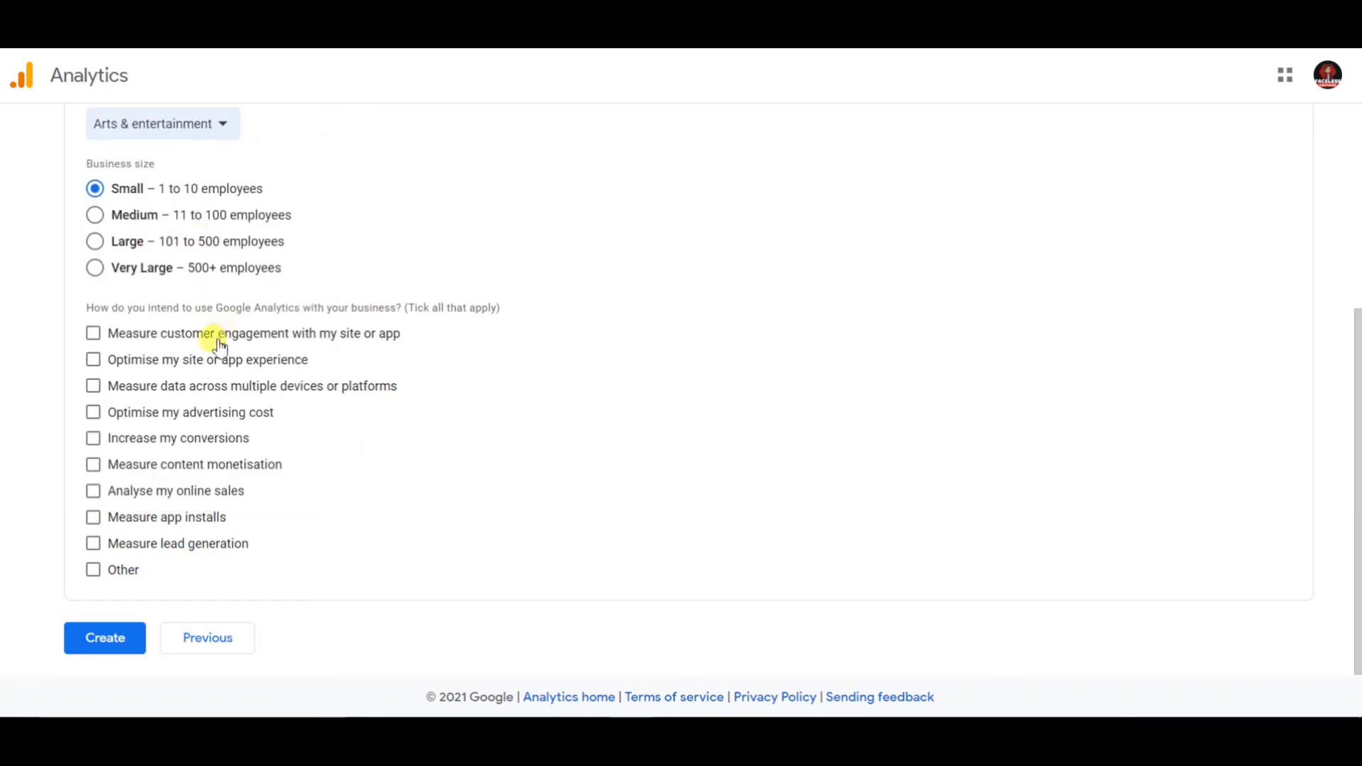
left_click(94, 571)
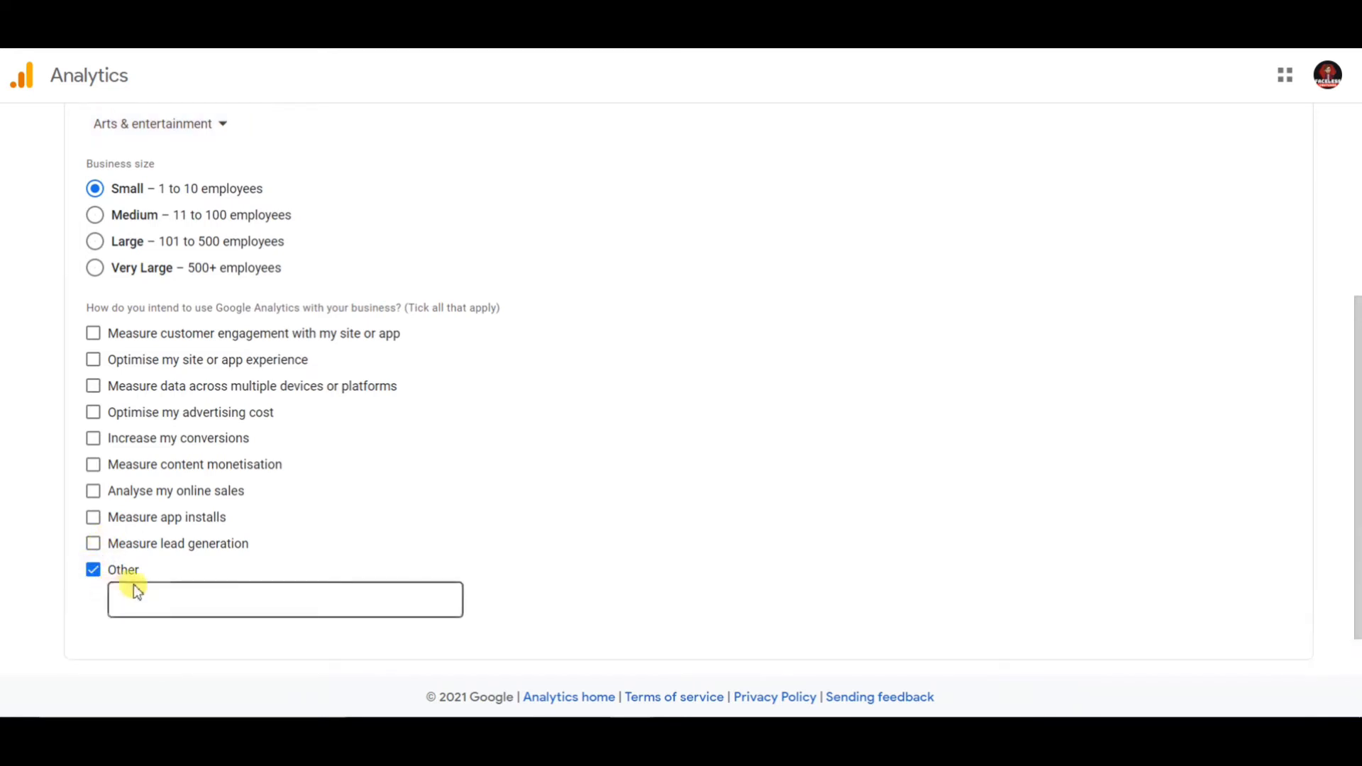
scroll(135, 588, "down", 1)
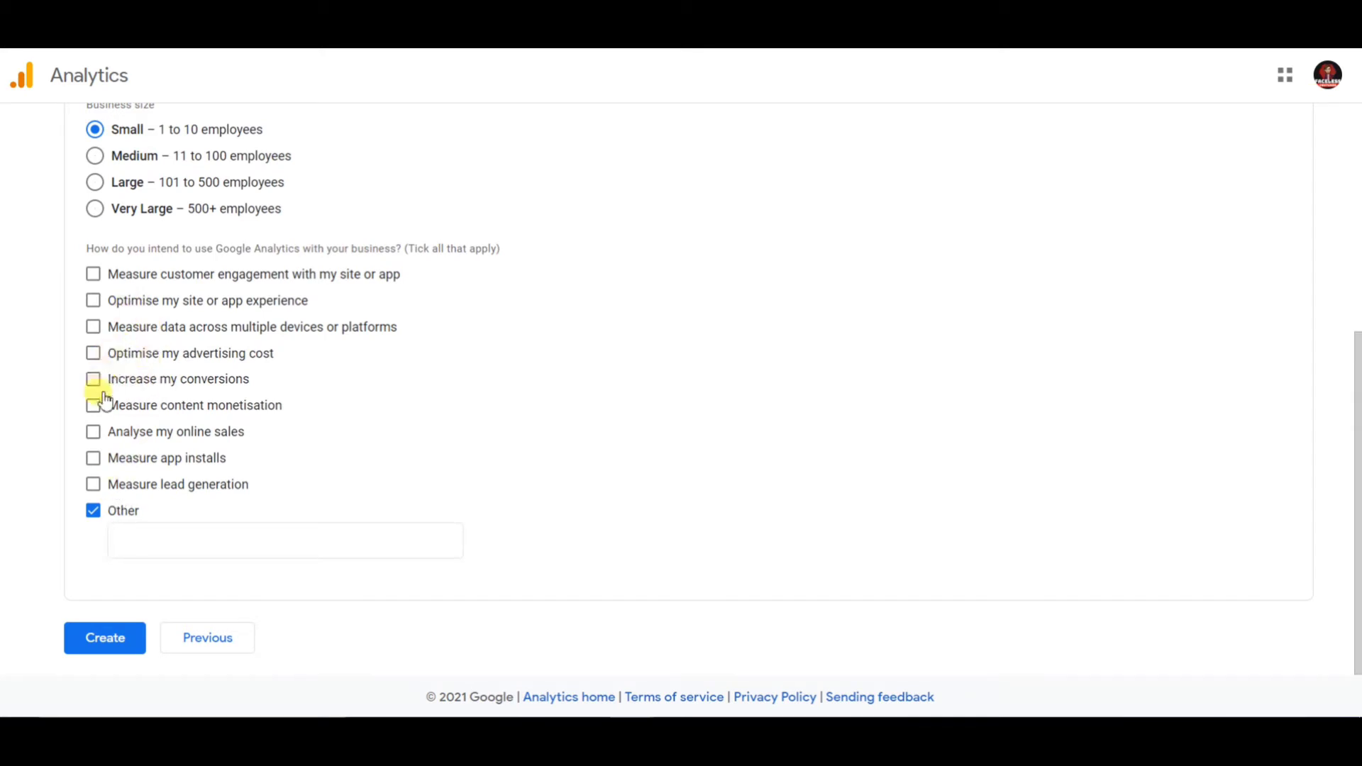
left_click(99, 274)
left_click(100, 518)
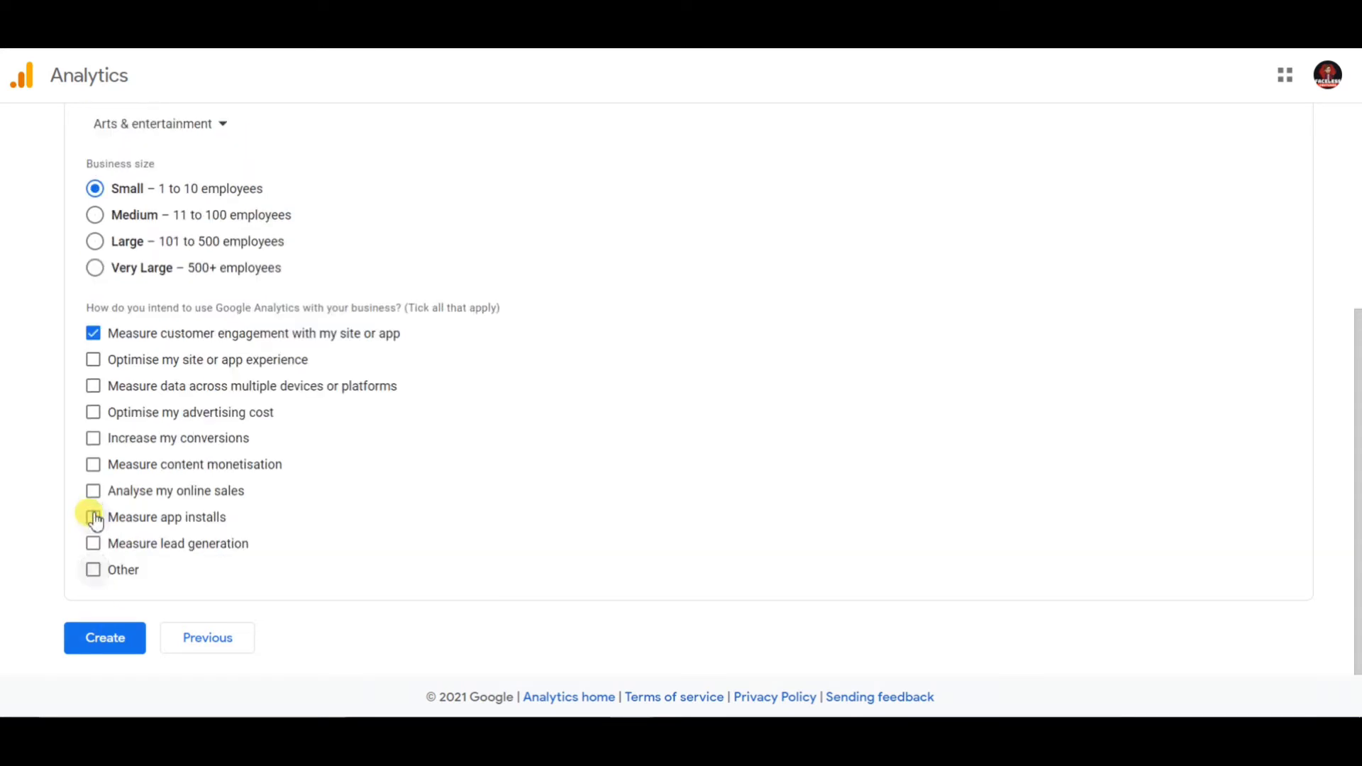
left_click(106, 638)
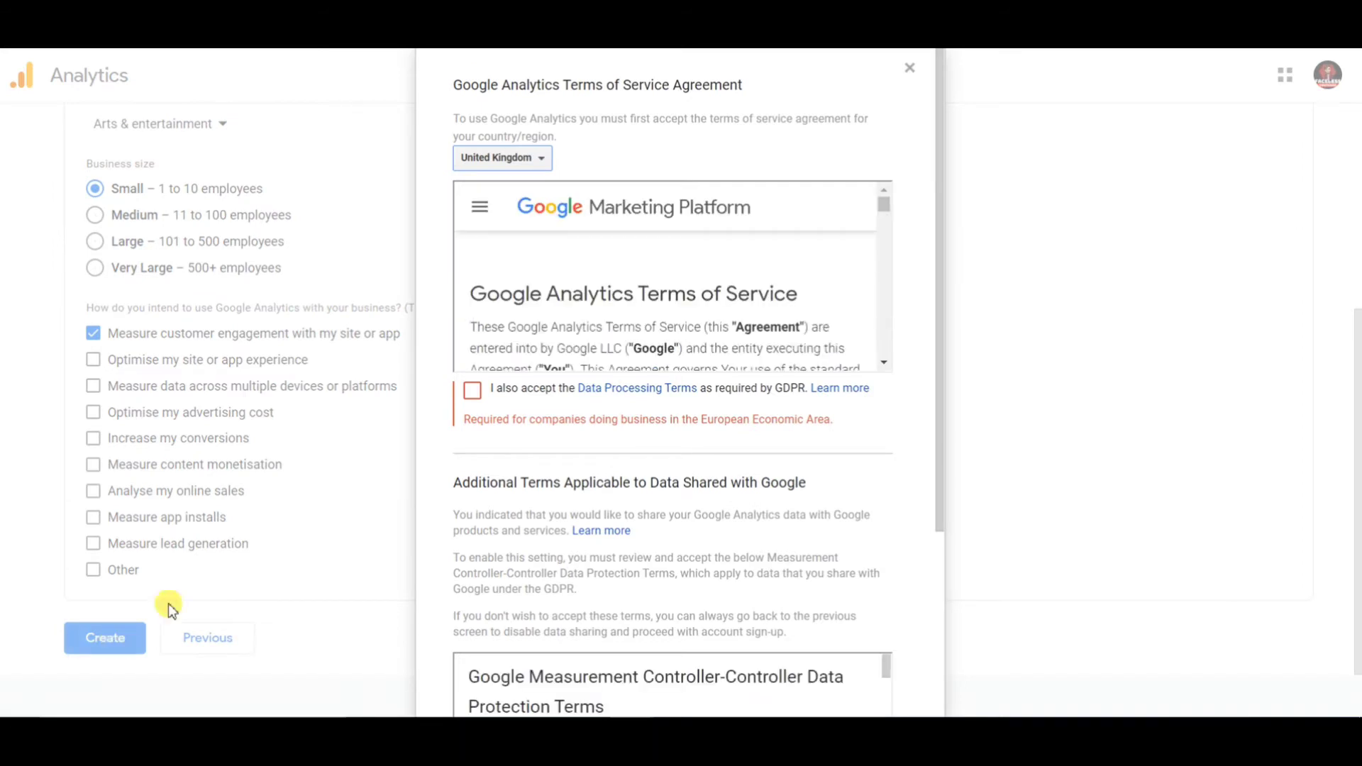
Step: Accept the GDPR Data Processing Terms in the Terms of Service dialog
scroll(479, 444, "down", 1)
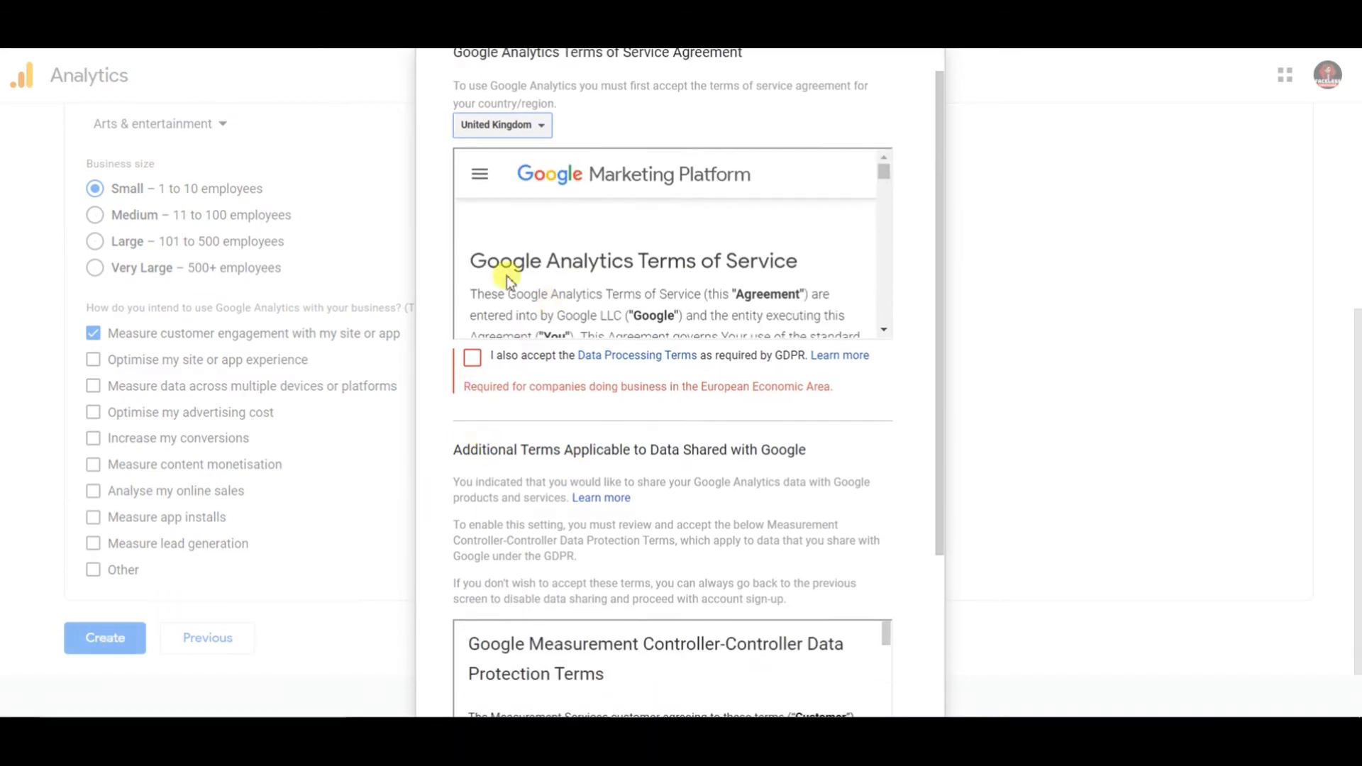
left_click(471, 361)
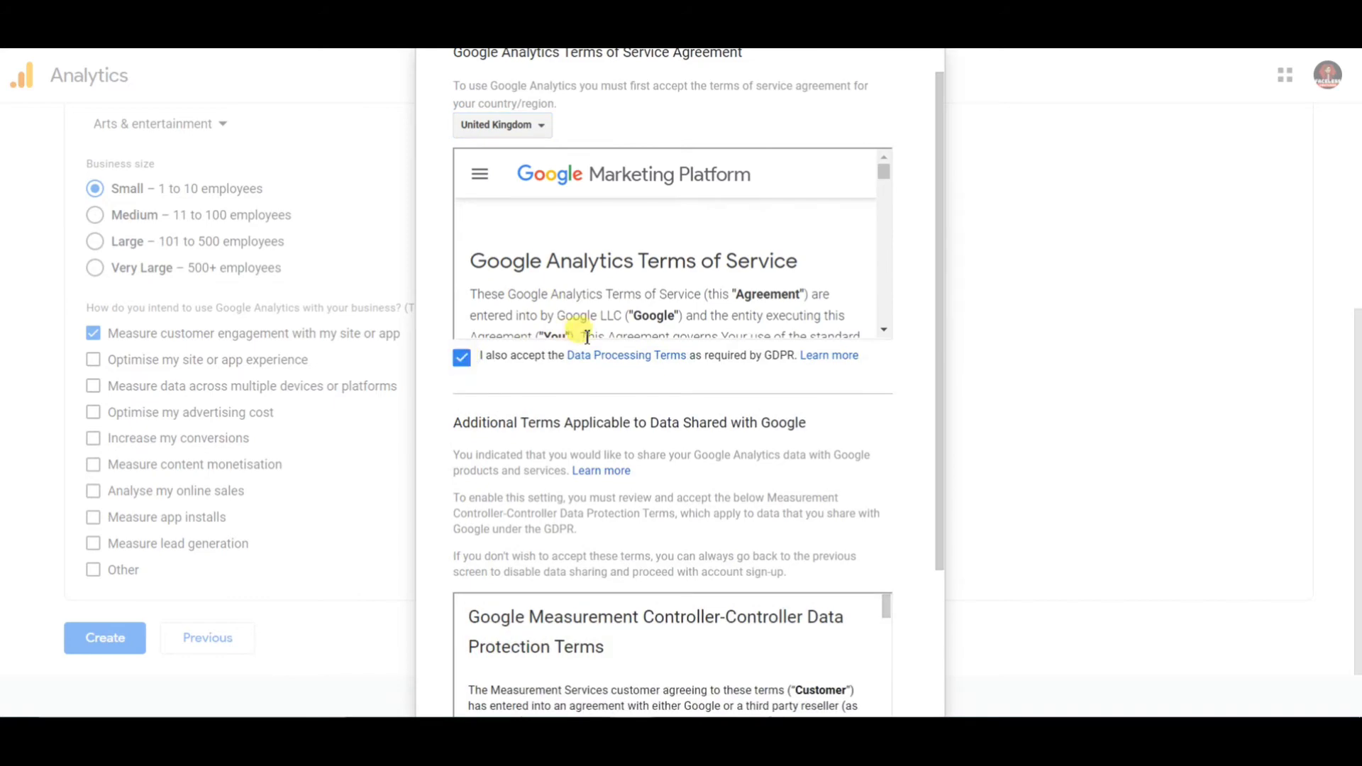
scroll(588, 333, "down", 5)
scroll(589, 339, "down", 10)
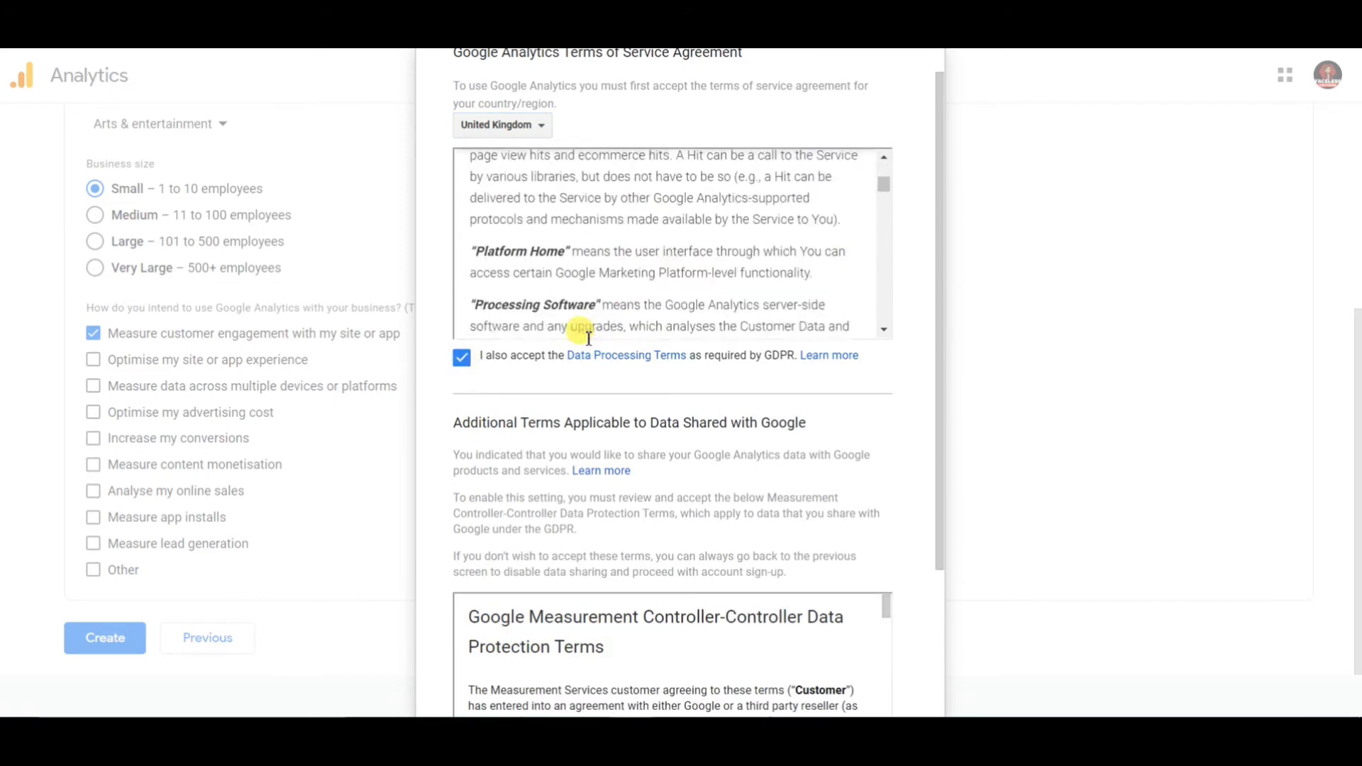
scroll(588, 338, "down", 15)
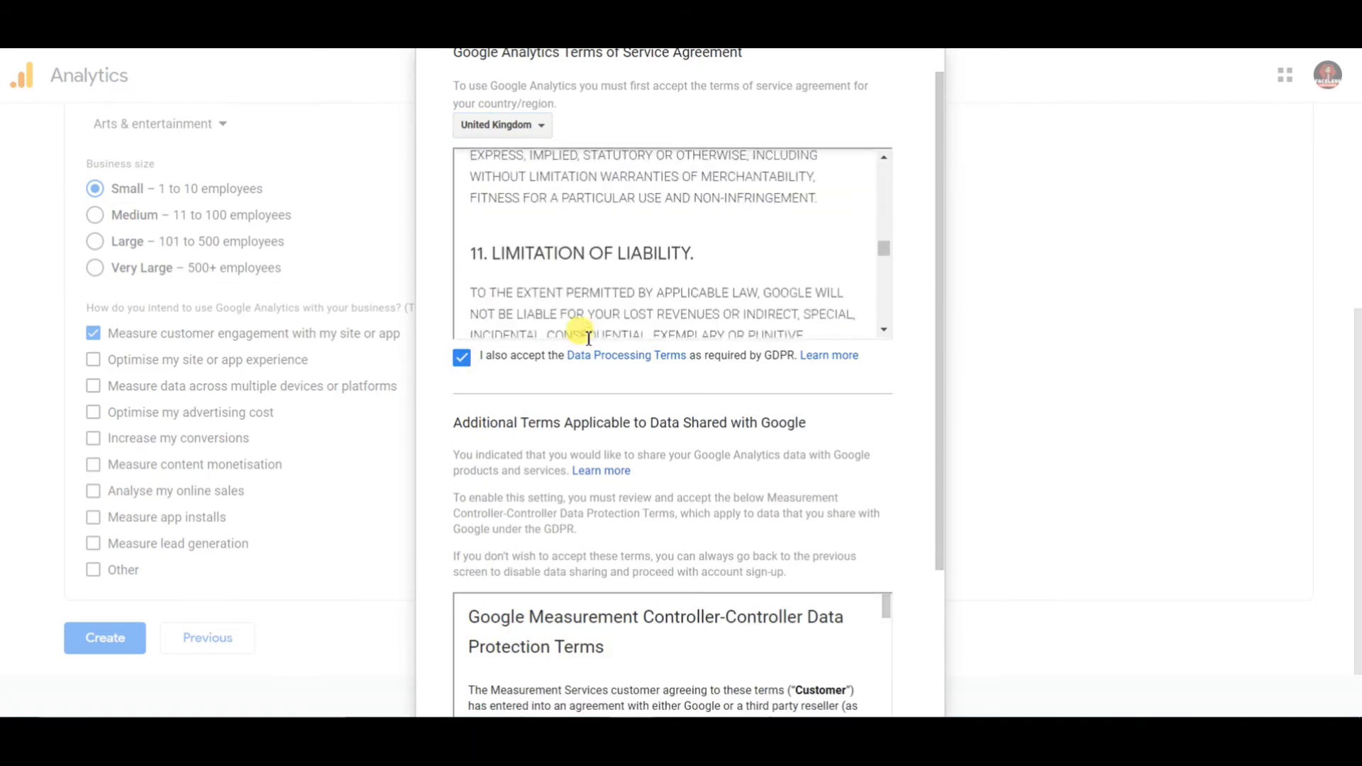
scroll(612, 512, "down", 3)
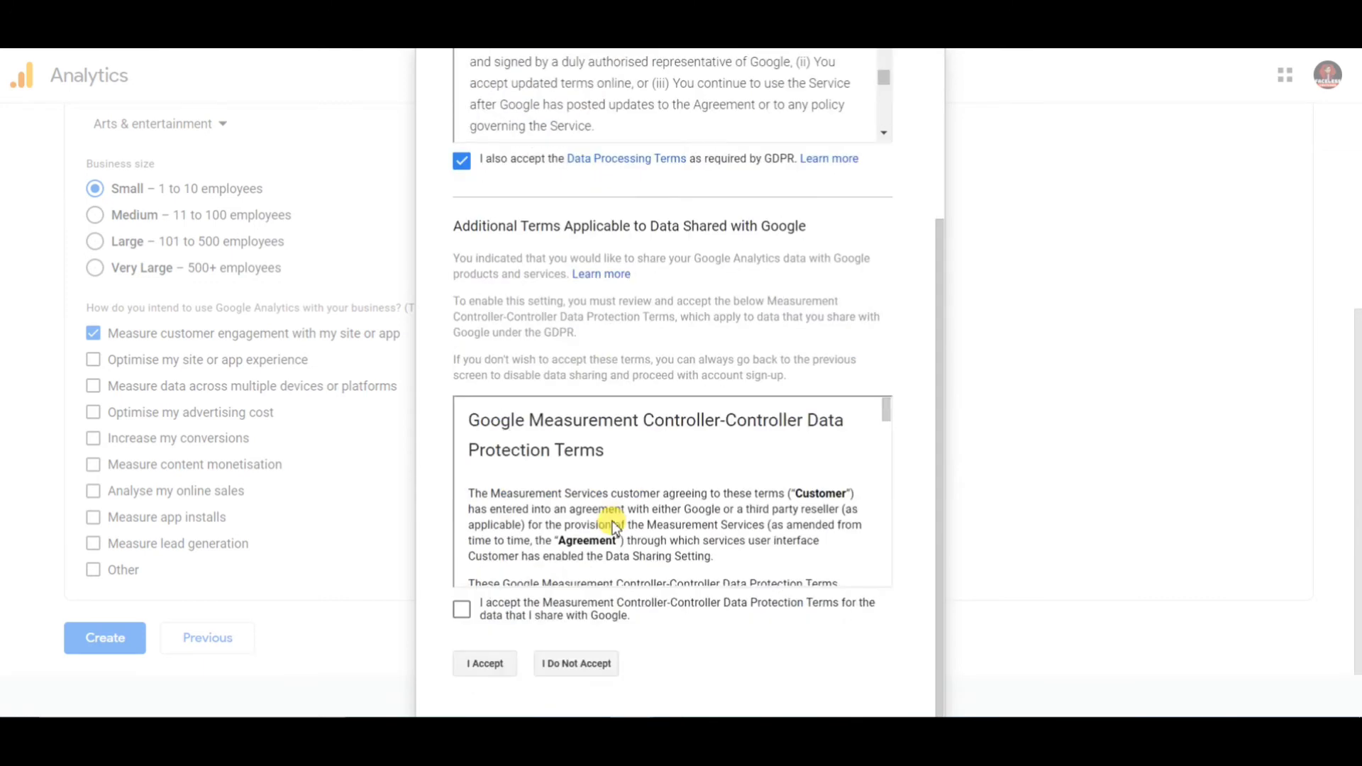
scroll(612, 520, "down", 5)
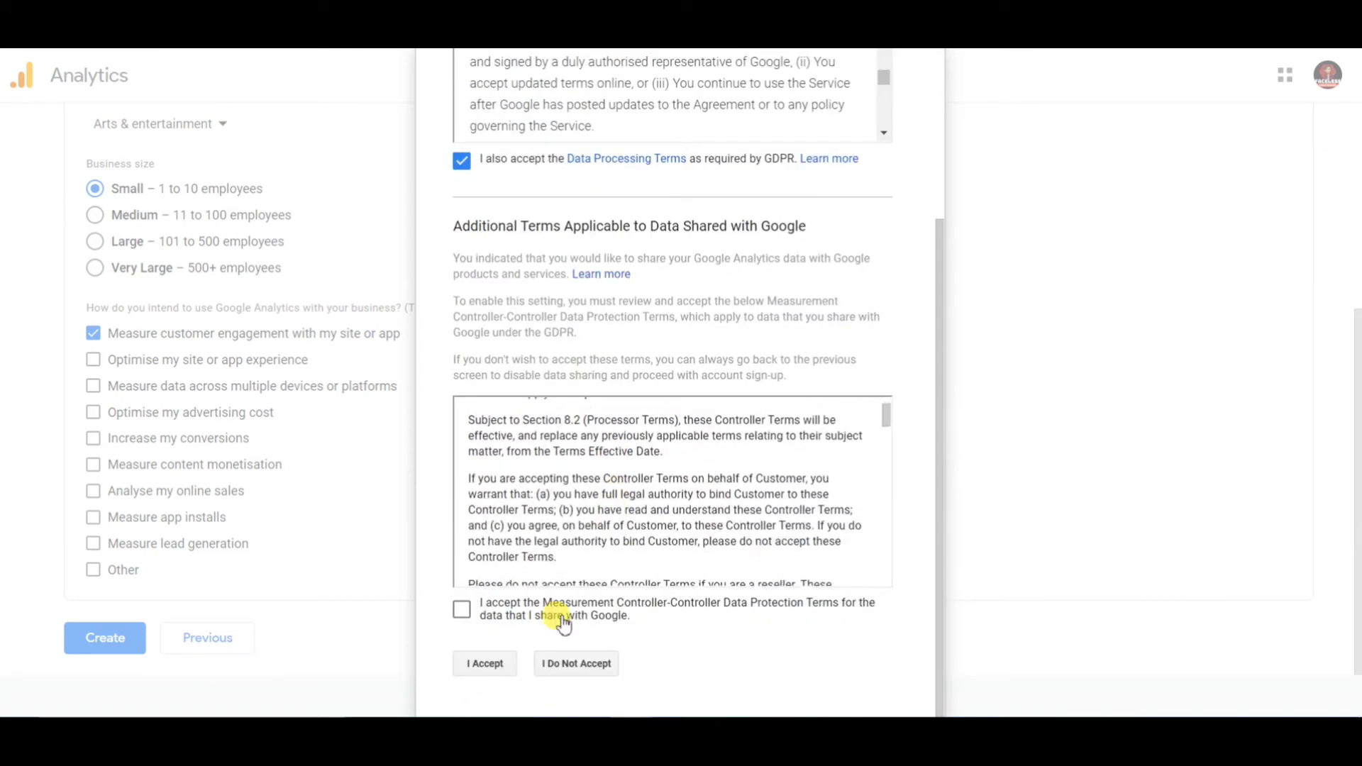
Step: Accept the Measurement Controller-Controller Data Protection Terms and agree to close the dialog
left_click(464, 614)
scroll(626, 563, "down", 10)
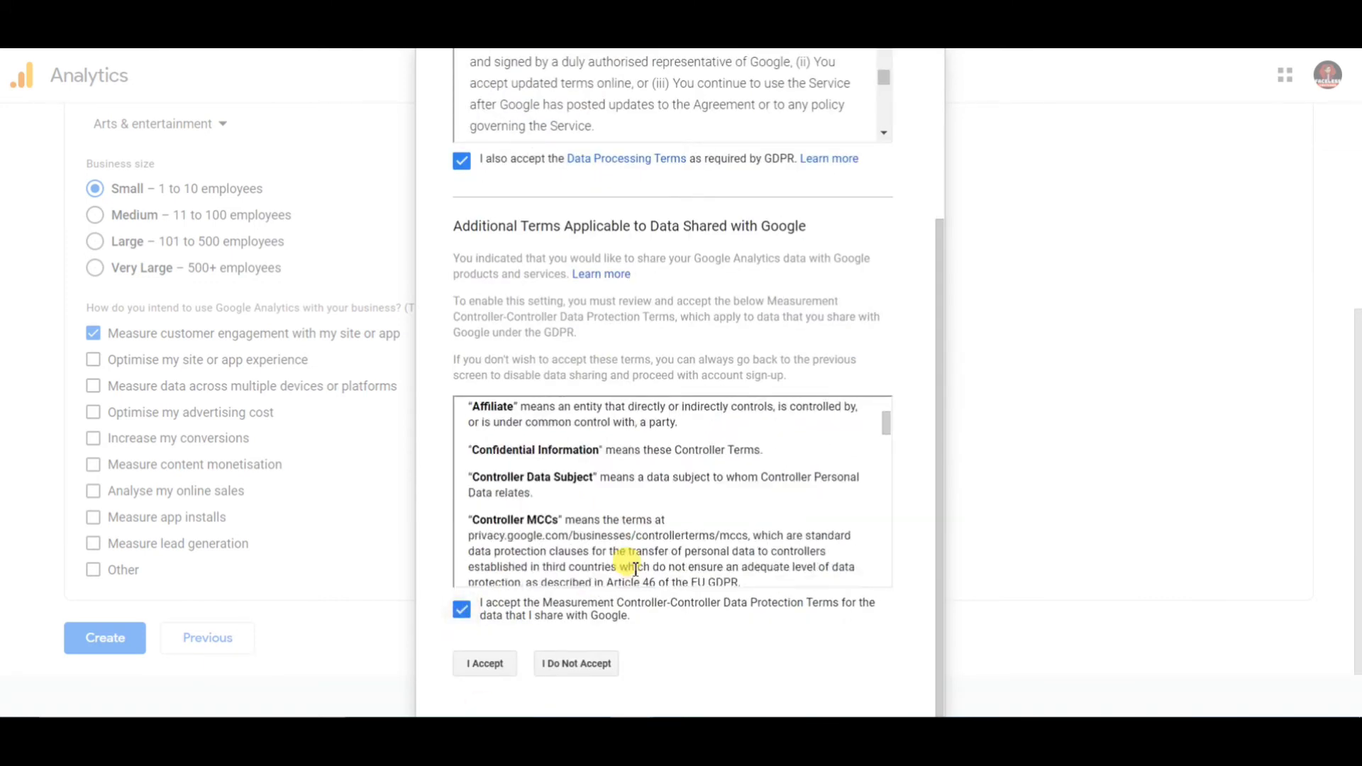
scroll(635, 568, "down", 10)
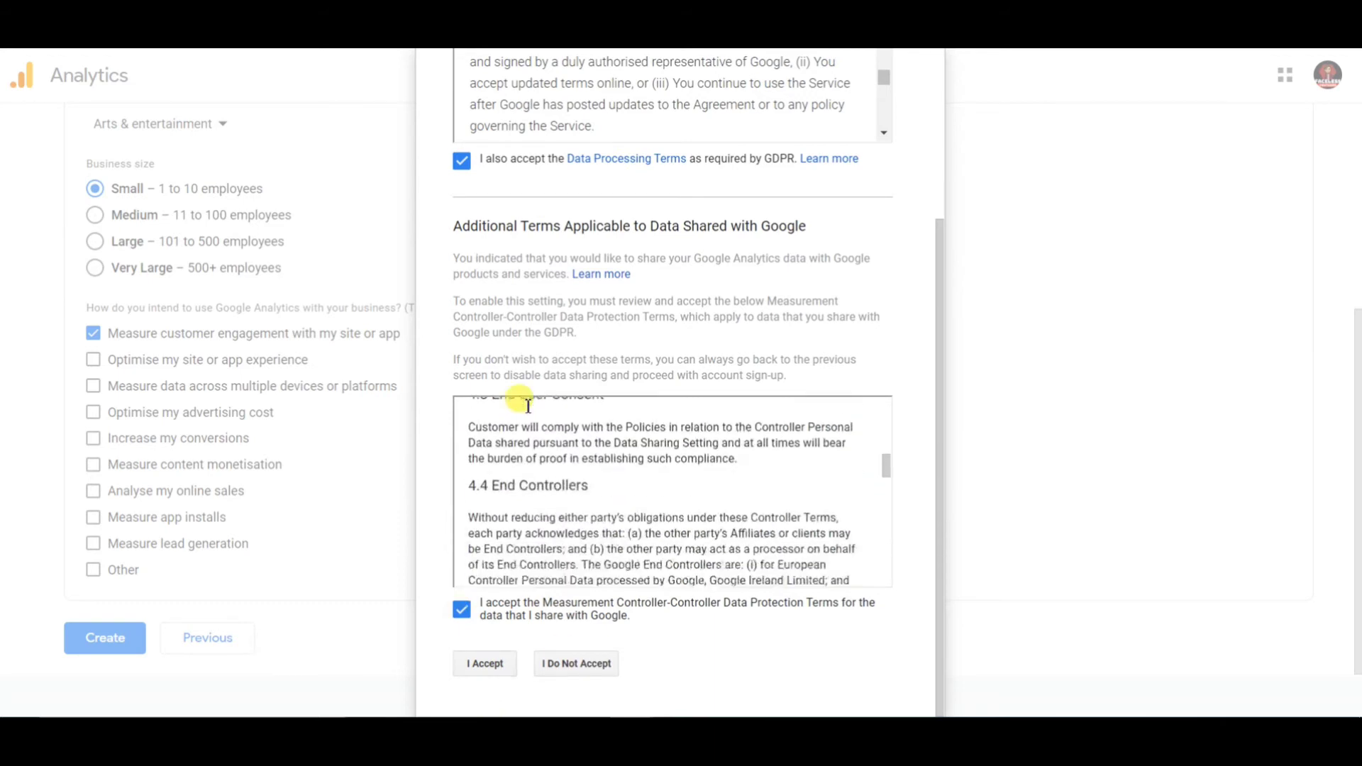
scroll(523, 398, "up", 10)
scroll(525, 404, "down", 10)
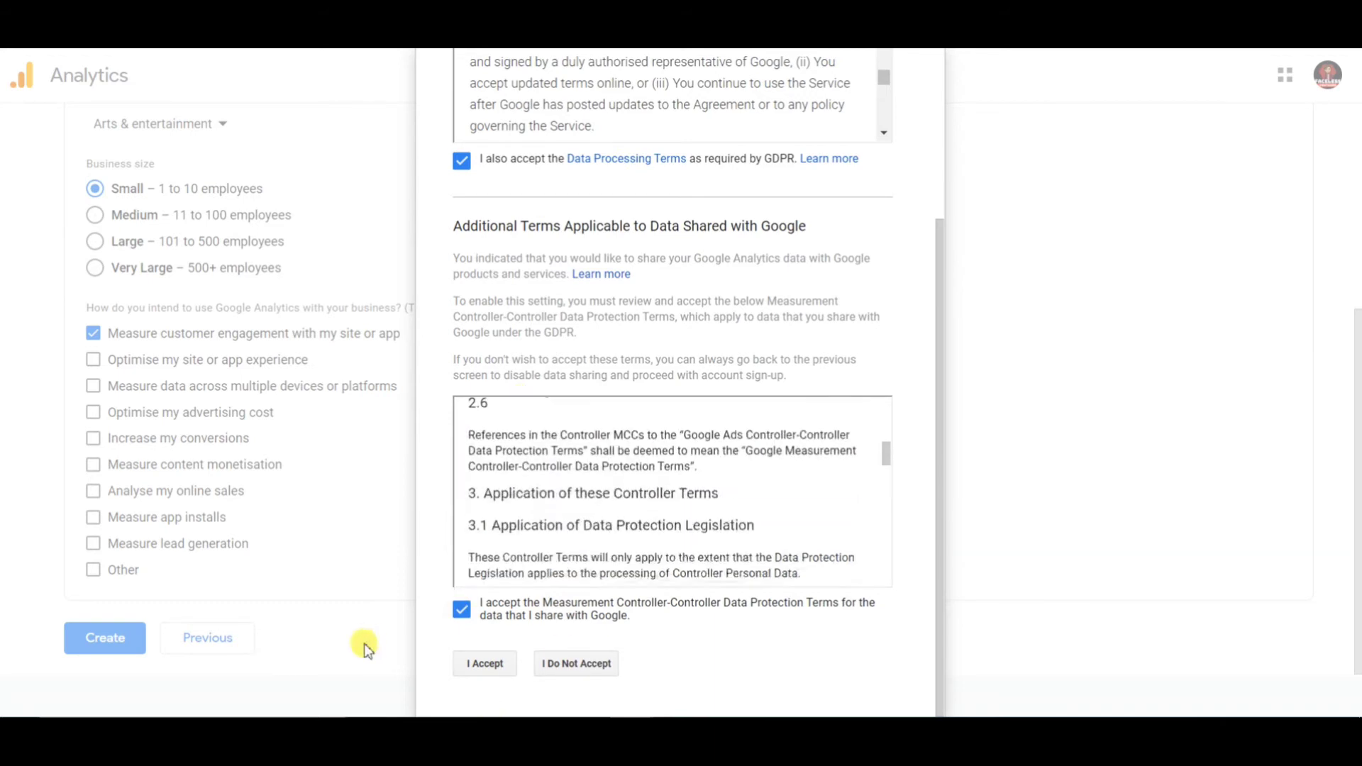
left_click(477, 665)
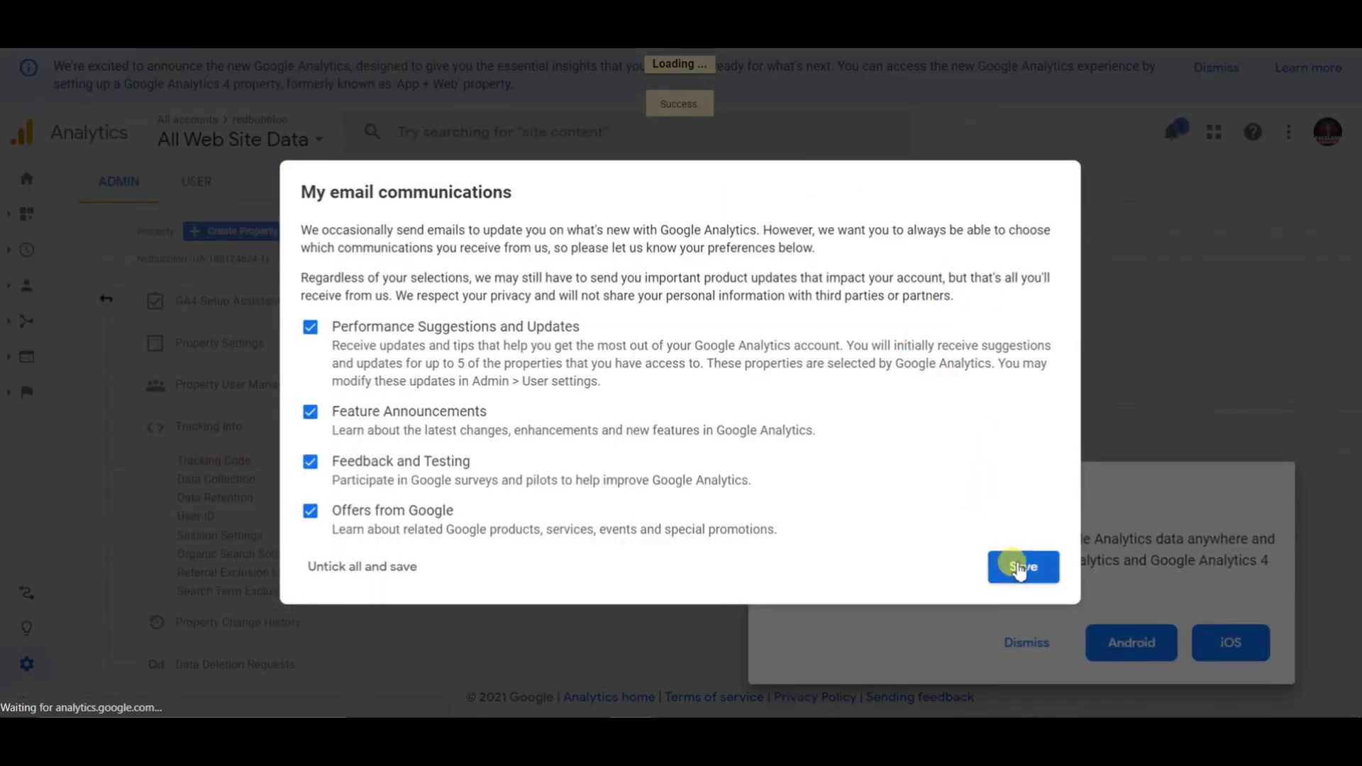
Step: Save email preferences, dismiss the mobile app promotion, and close the search help tip
left_click(1025, 567)
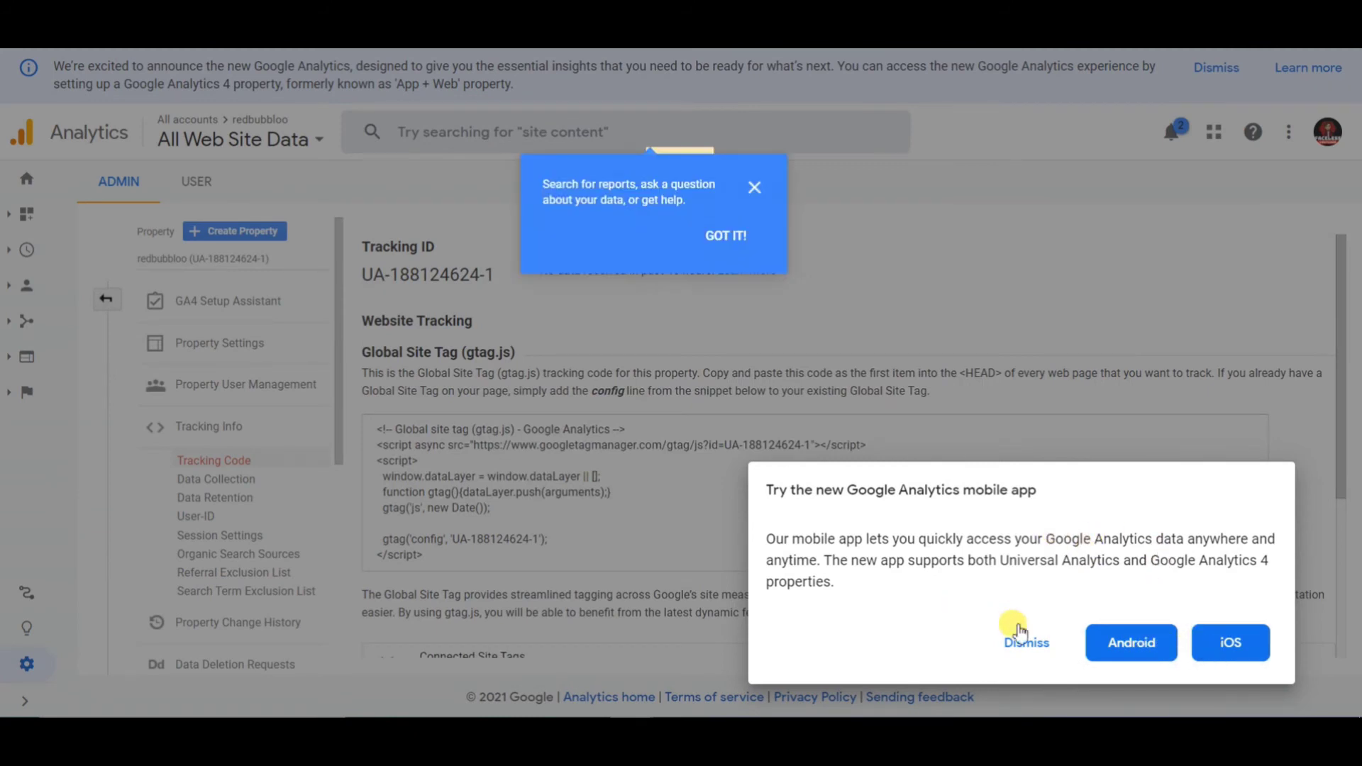
left_click(1023, 645)
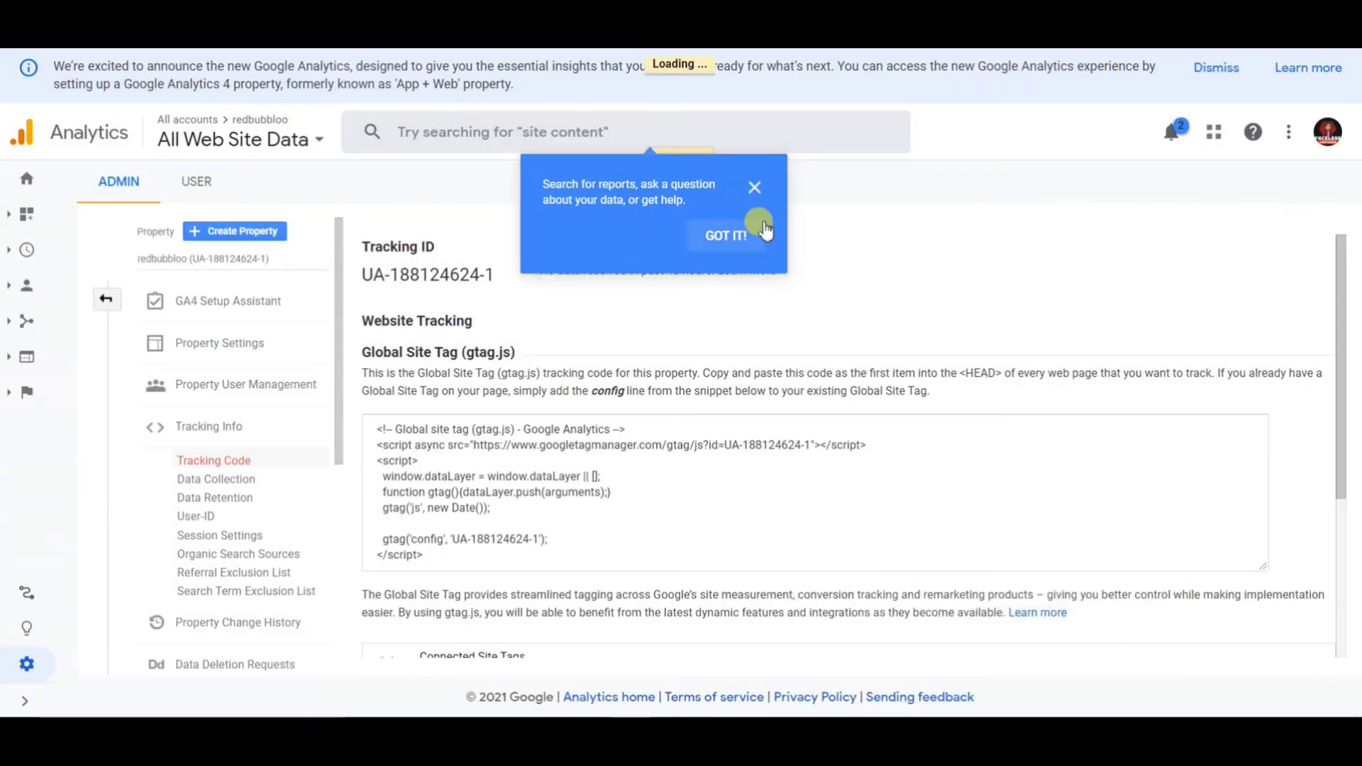
left_click(751, 185)
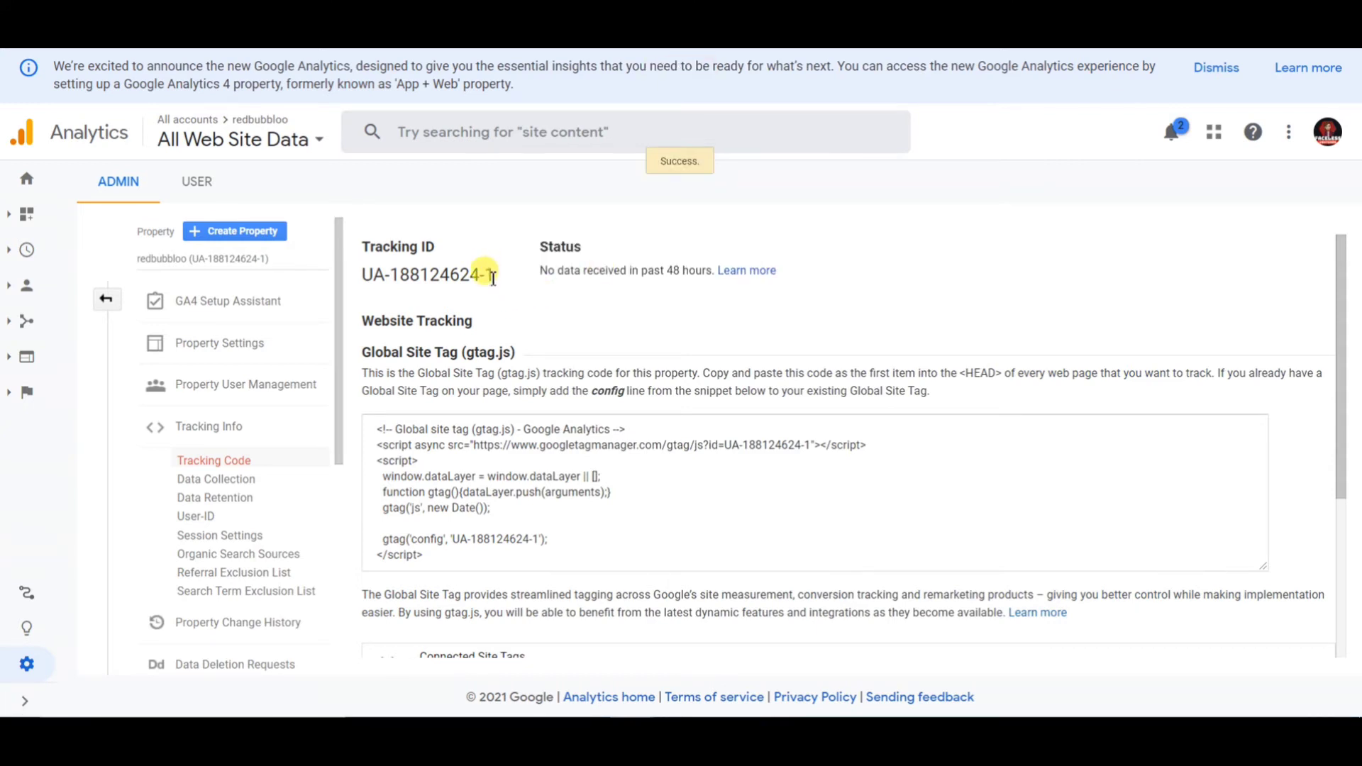
left_click_drag(493, 277, 363, 275)
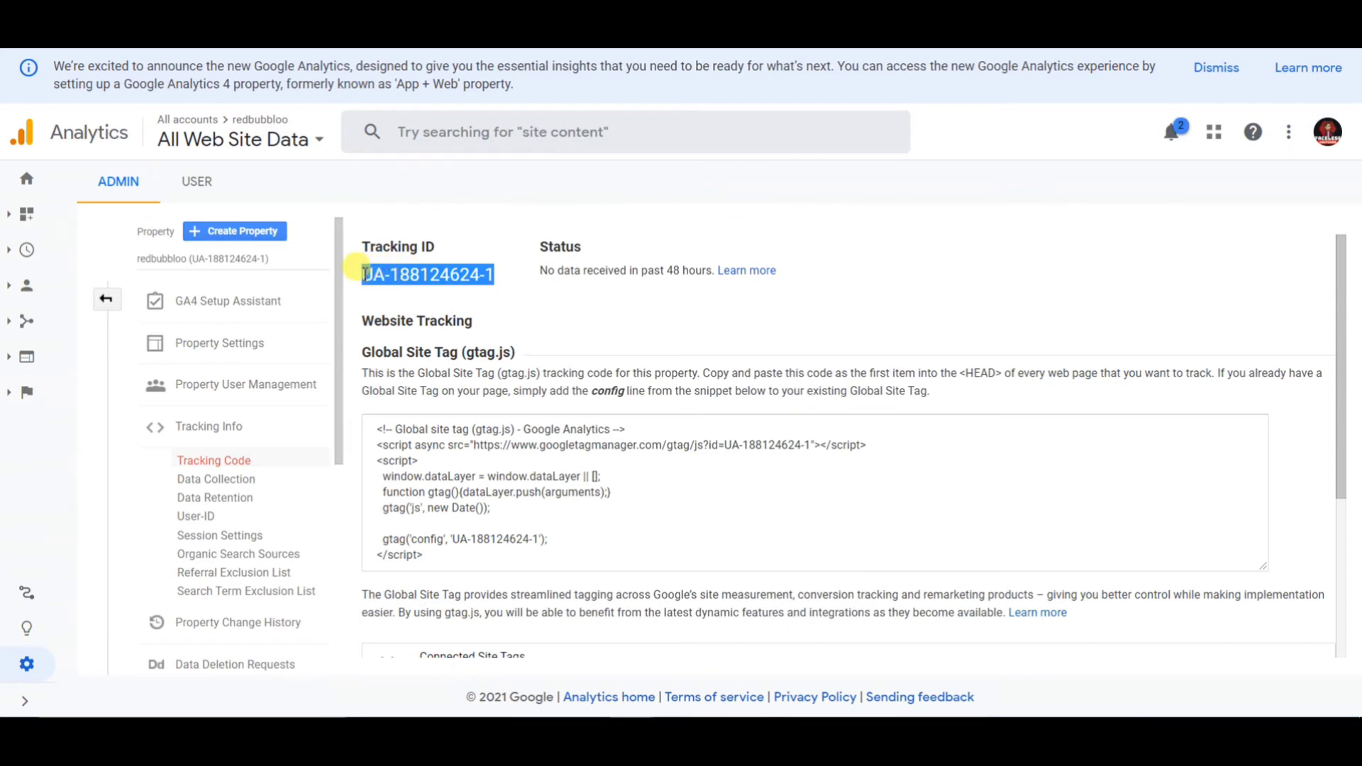
left_click(363, 275)
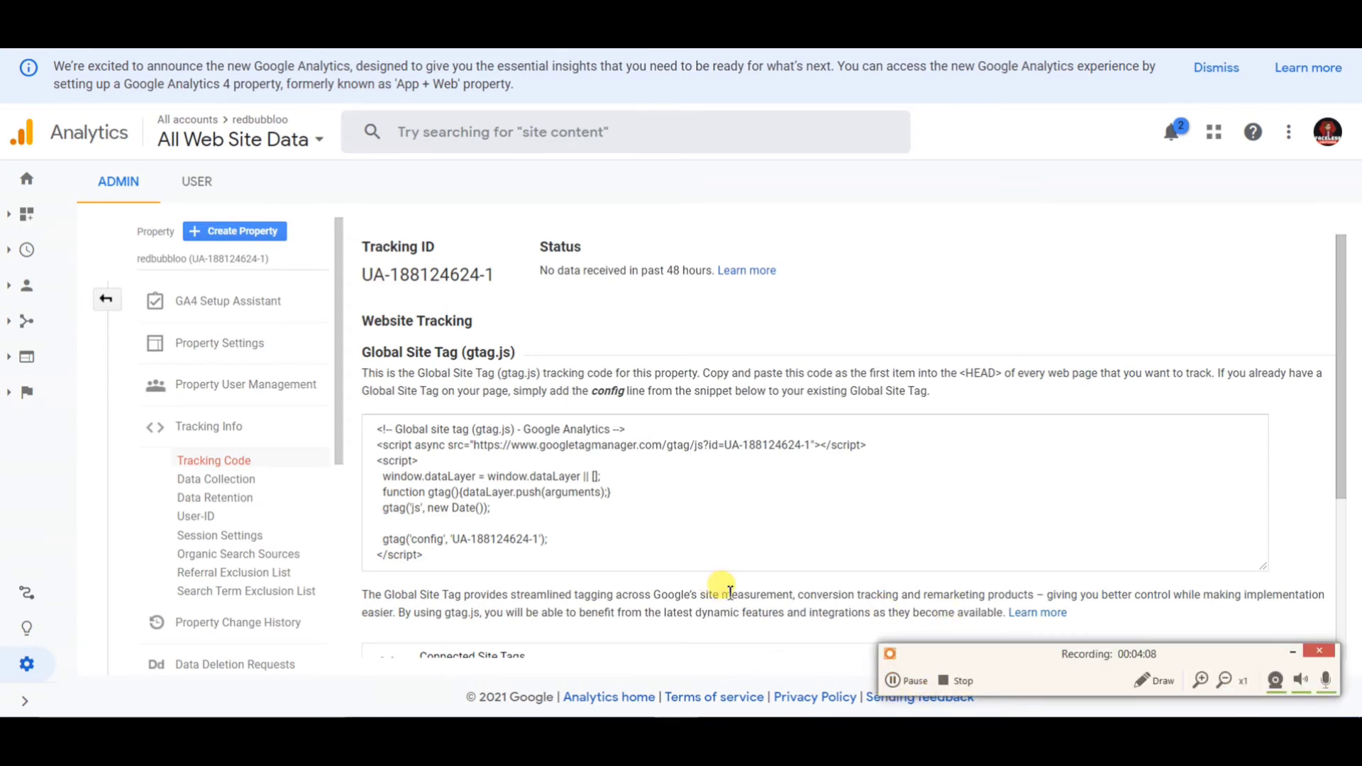
left_click(890, 680)
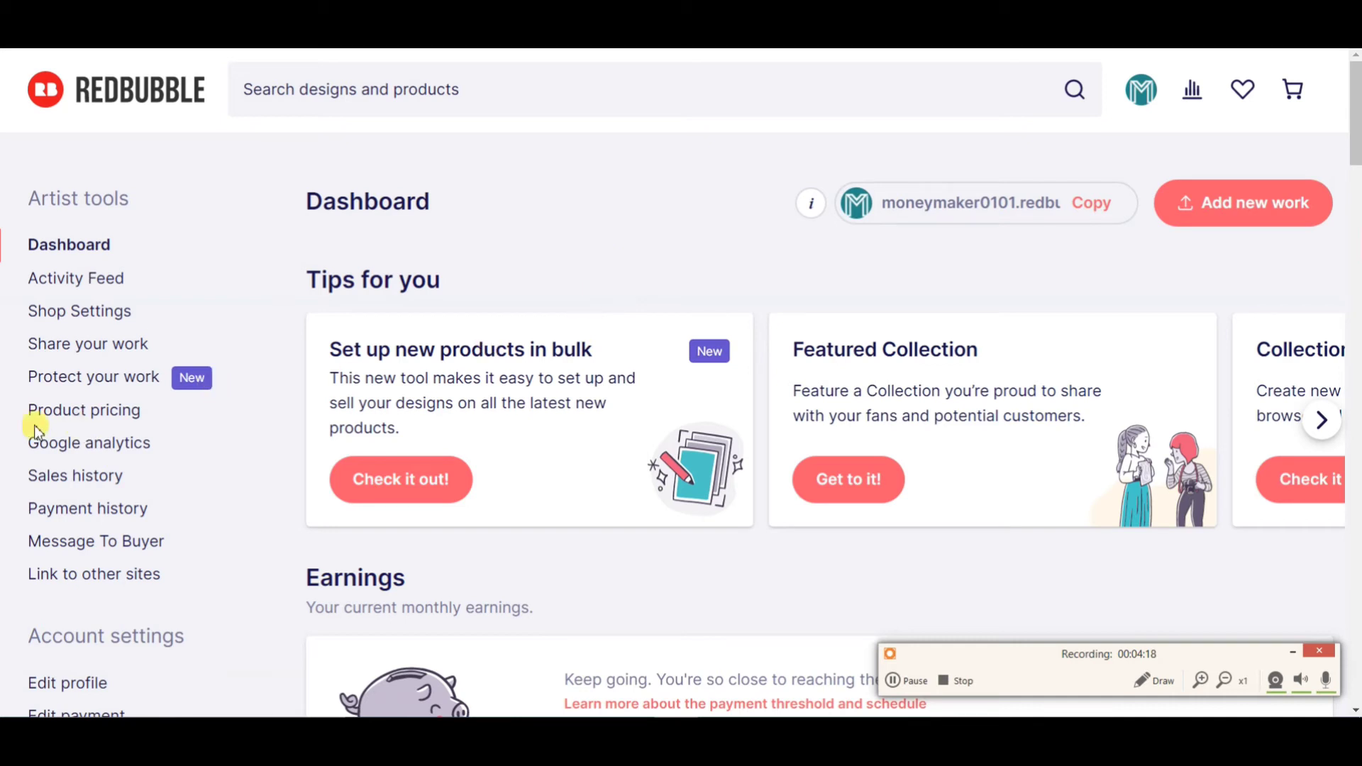
Step: Open Google analytics under Artist tools to reach the Web Property ID field
left_click(87, 446)
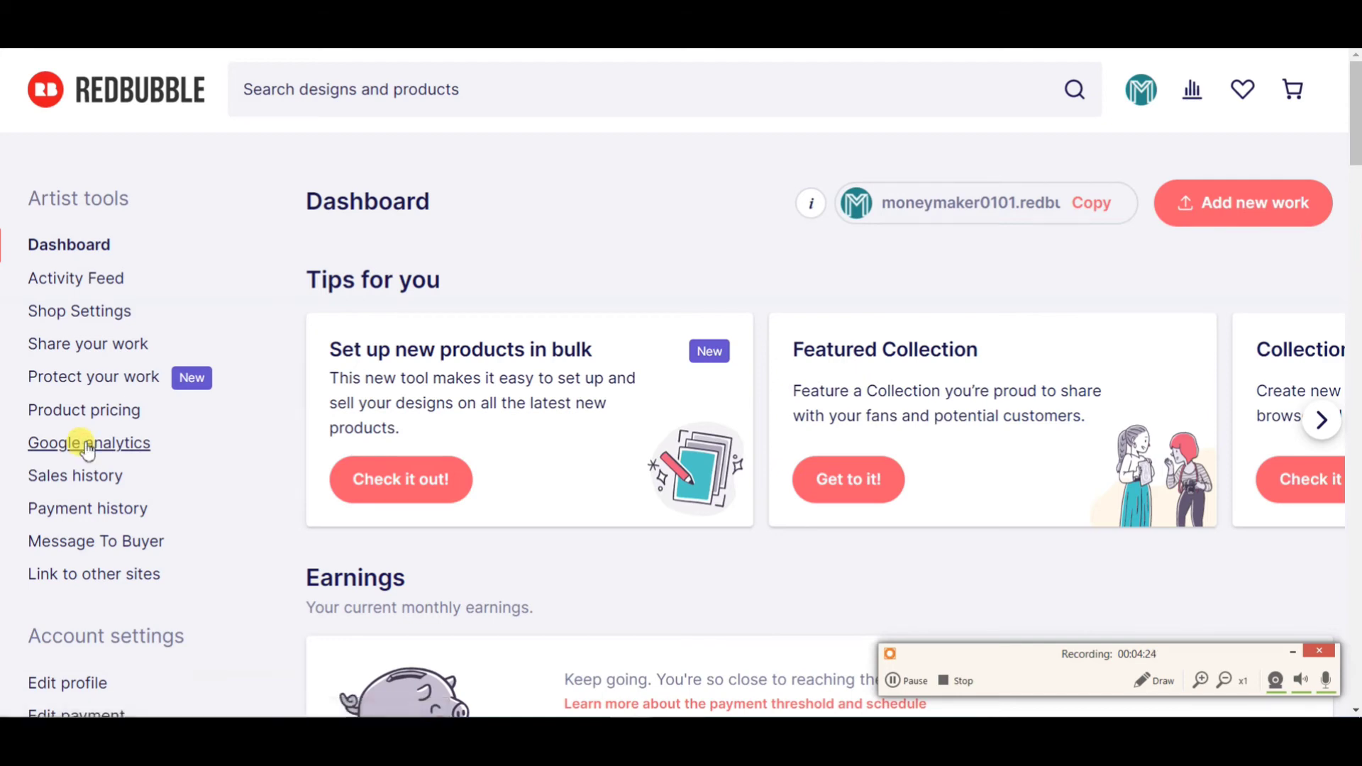
scroll(531, 409, "down", 1)
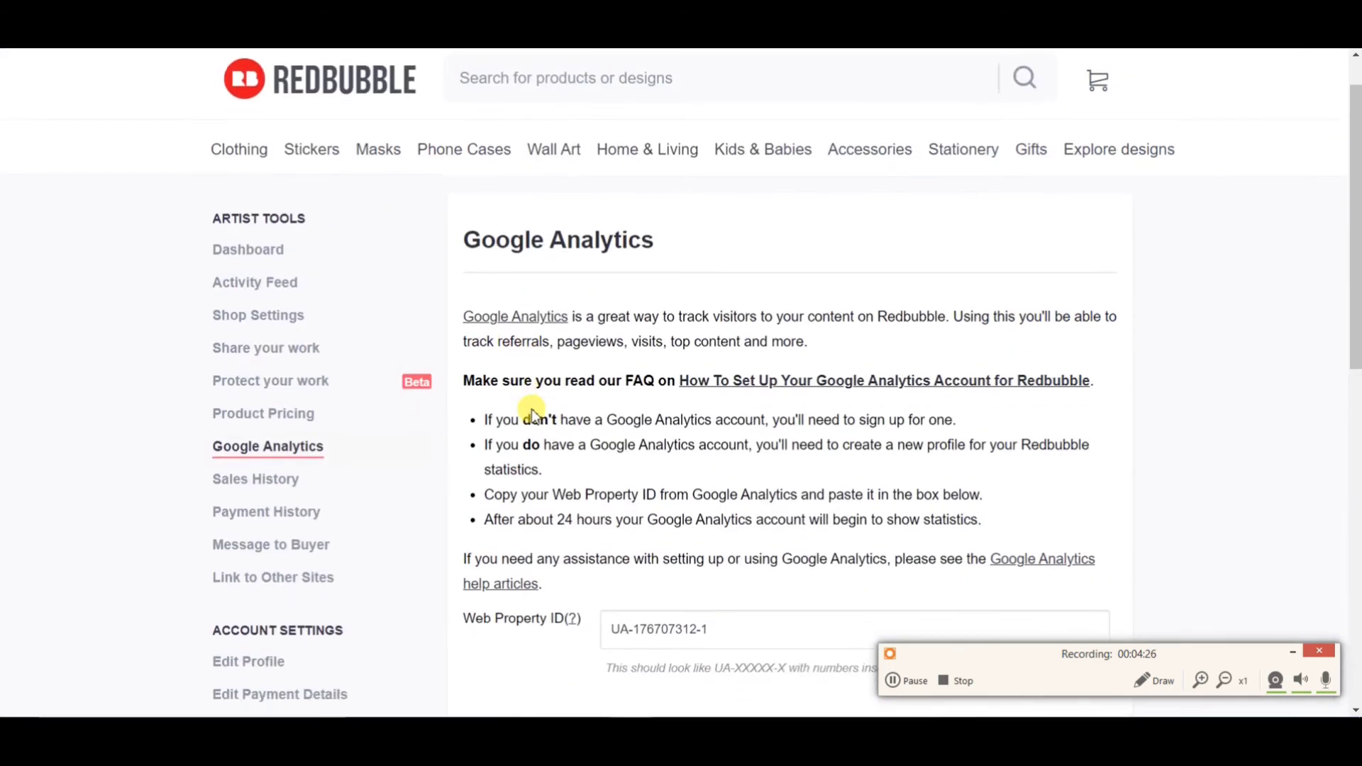
scroll(532, 406, "up", 1)
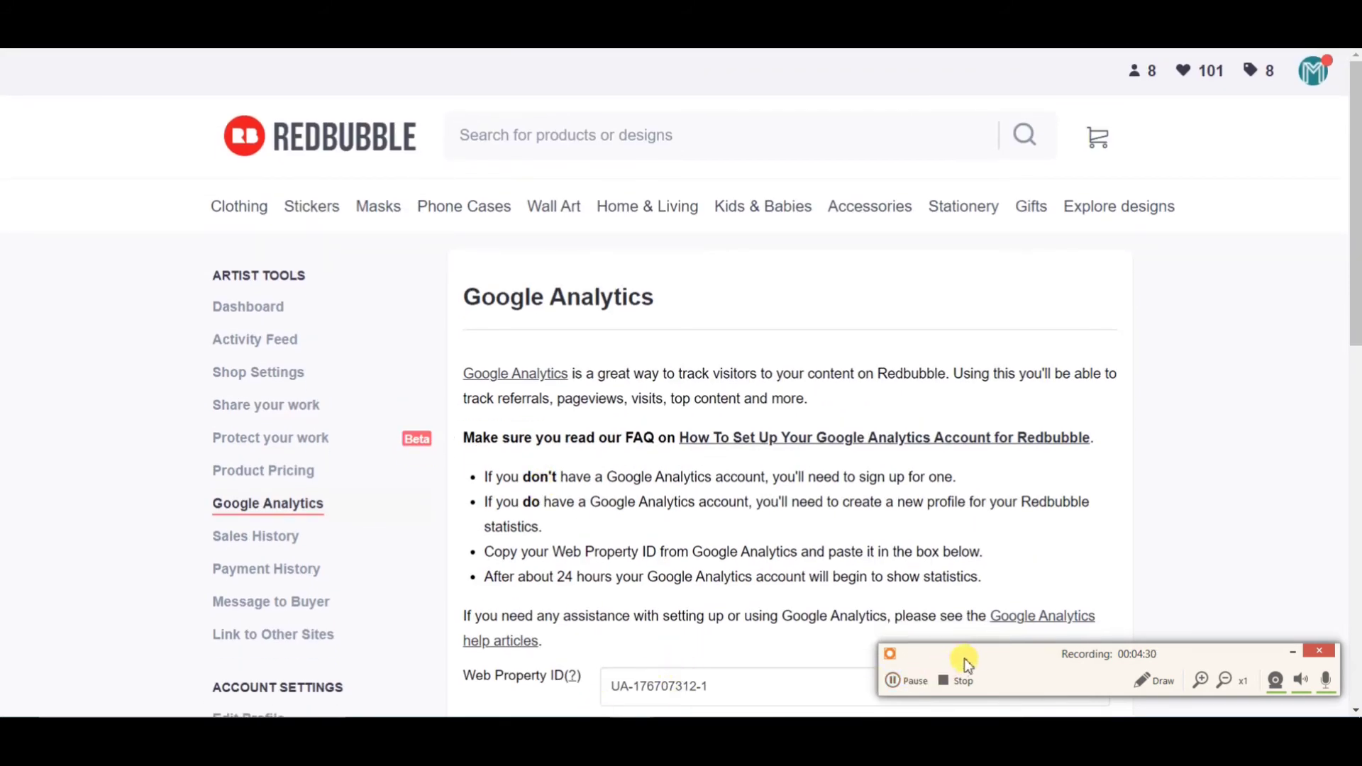
left_click_drag(966, 661, 934, 583)
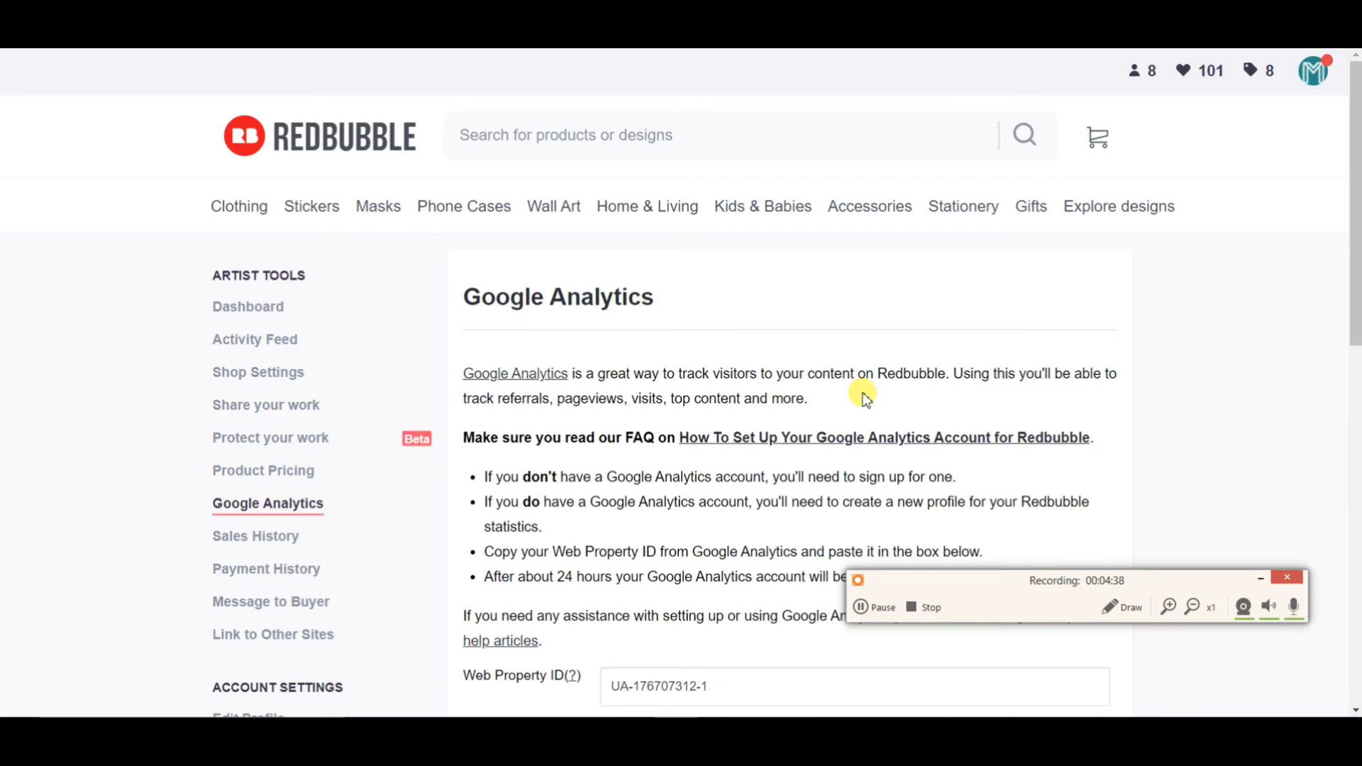
scroll(864, 397, "down", 4)
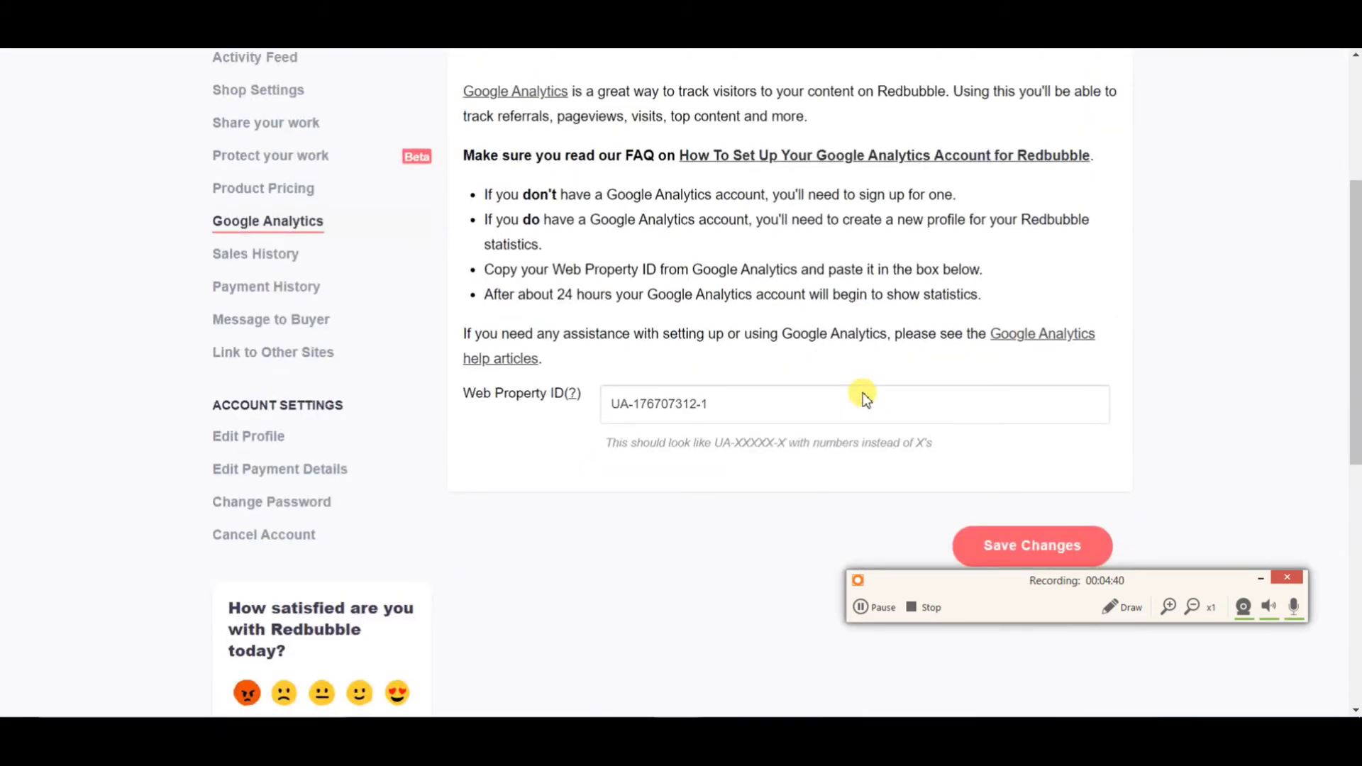
scroll(863, 393, "up", 1)
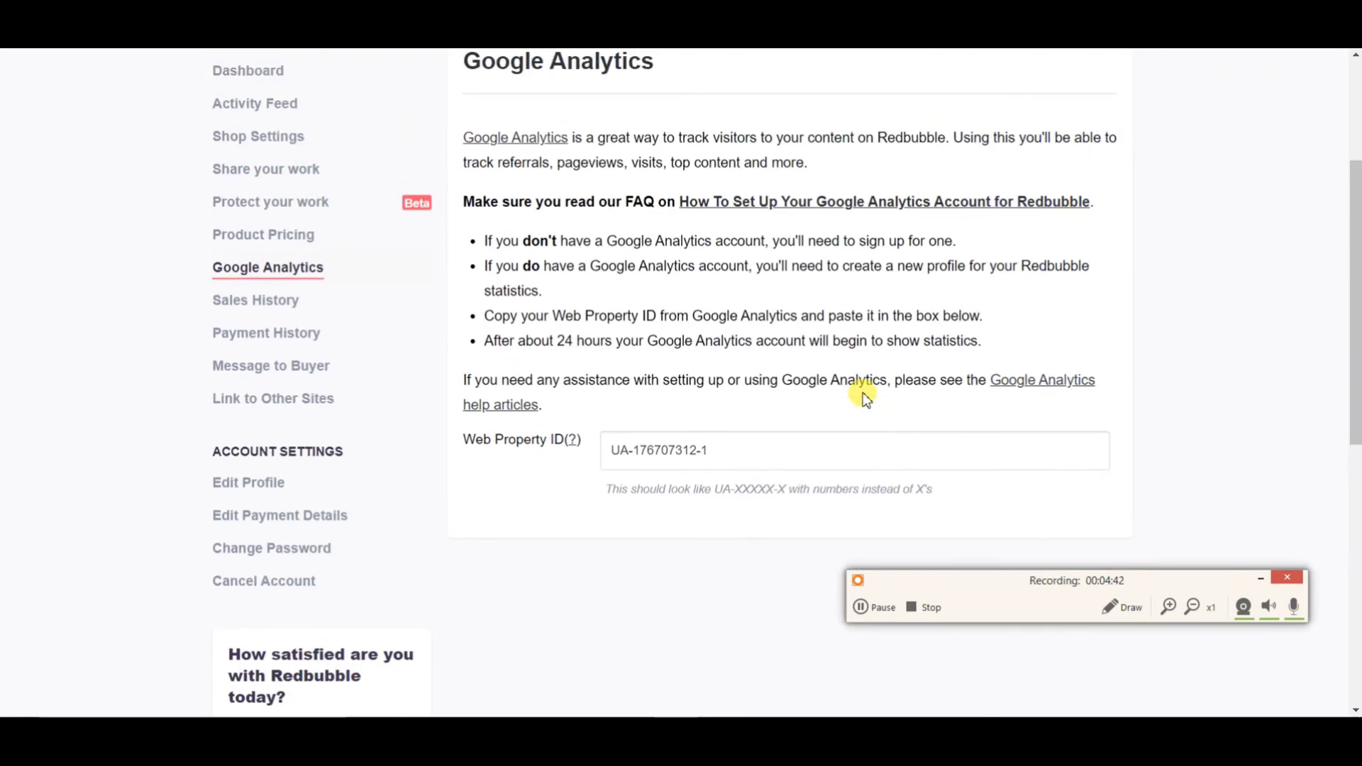
scroll(862, 392, "up", 4)
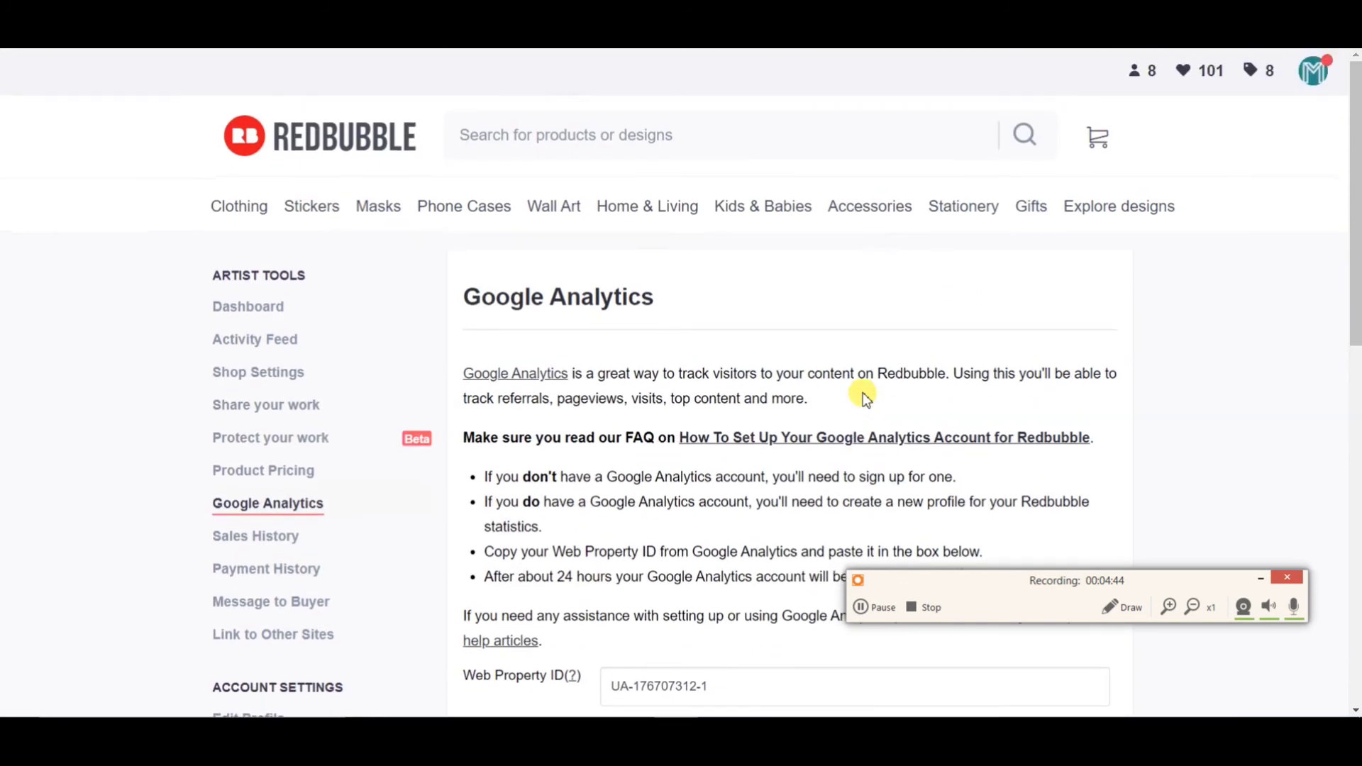
scroll(862, 393, "down", 1)
scroll(709, 652, "down", 4)
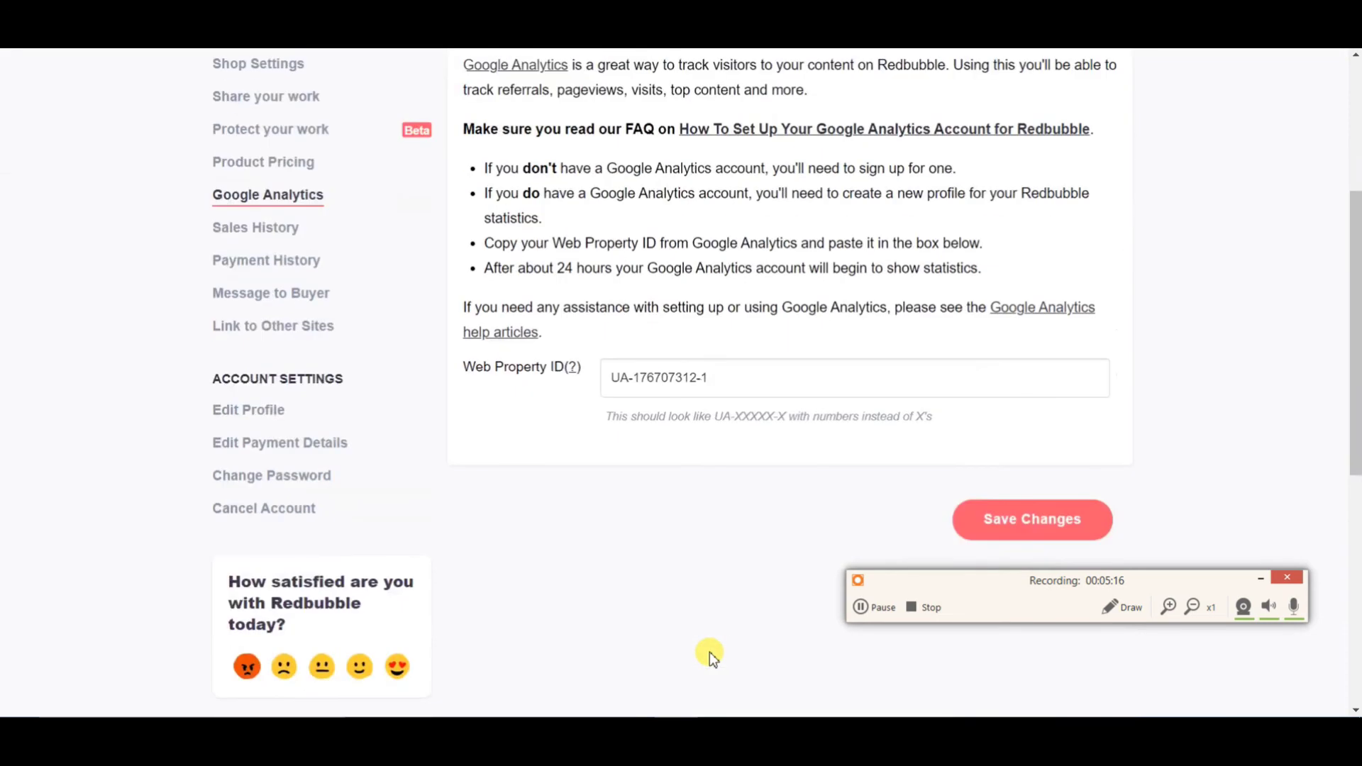
scroll(715, 591, "up", 4)
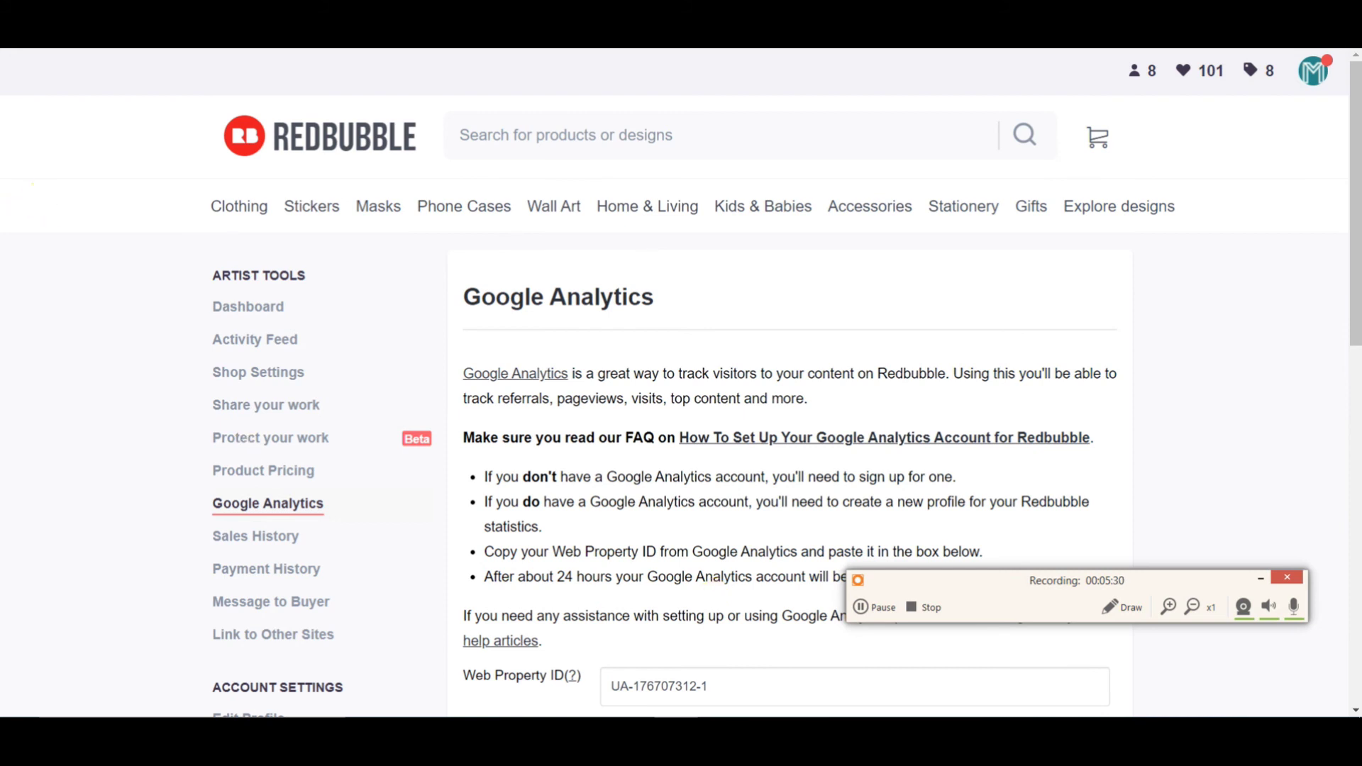
left_click(18, 34)
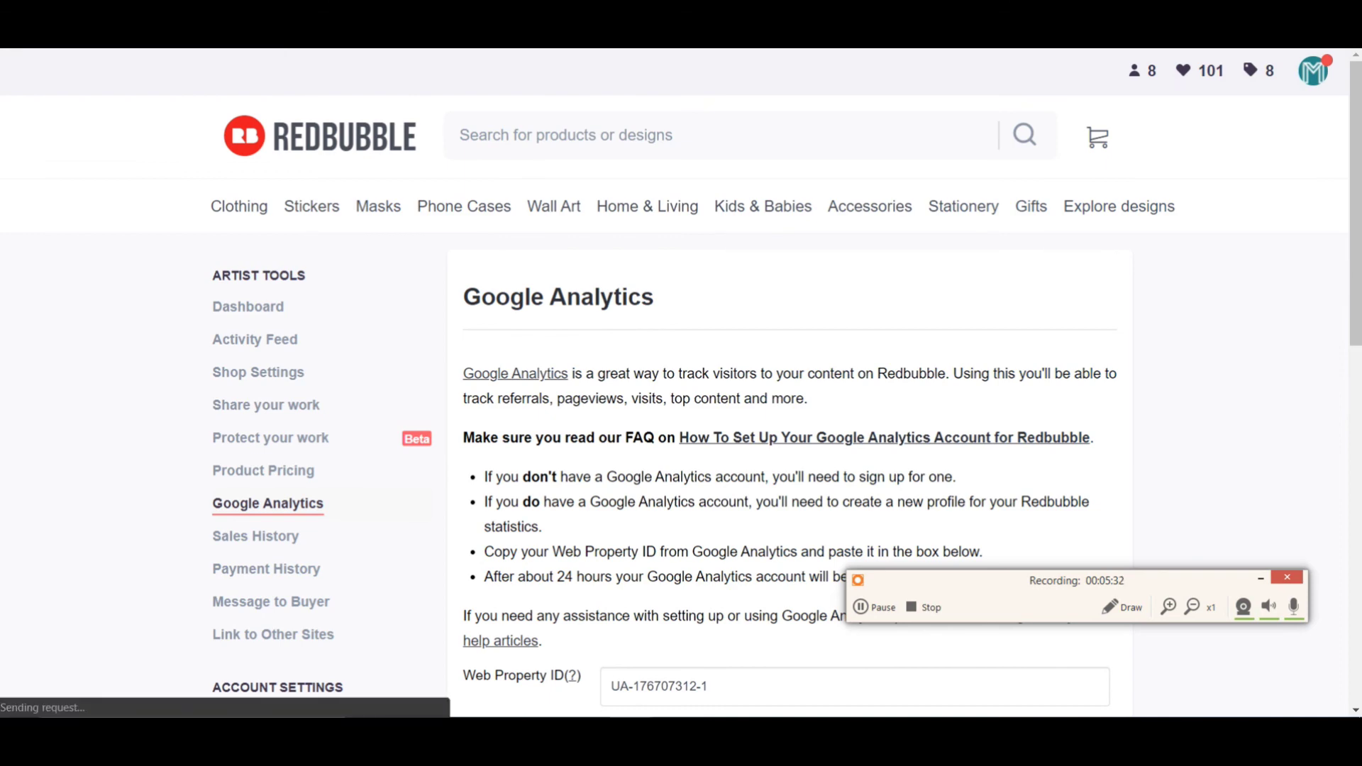